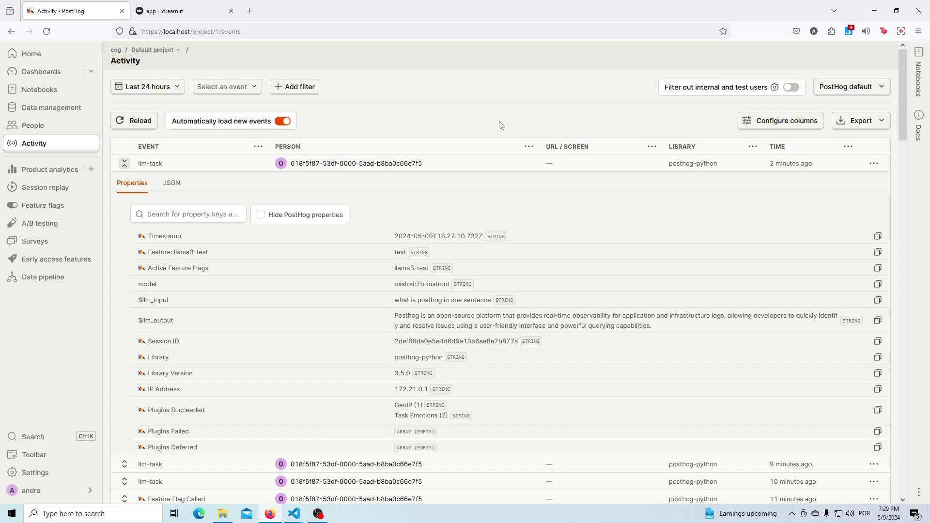
# - Compare the latest llm-task event's model, $llm_input and $llm_output properties with the conversation in the Streamlit chat app
pyautogui.scroll(-1, 580, 205)
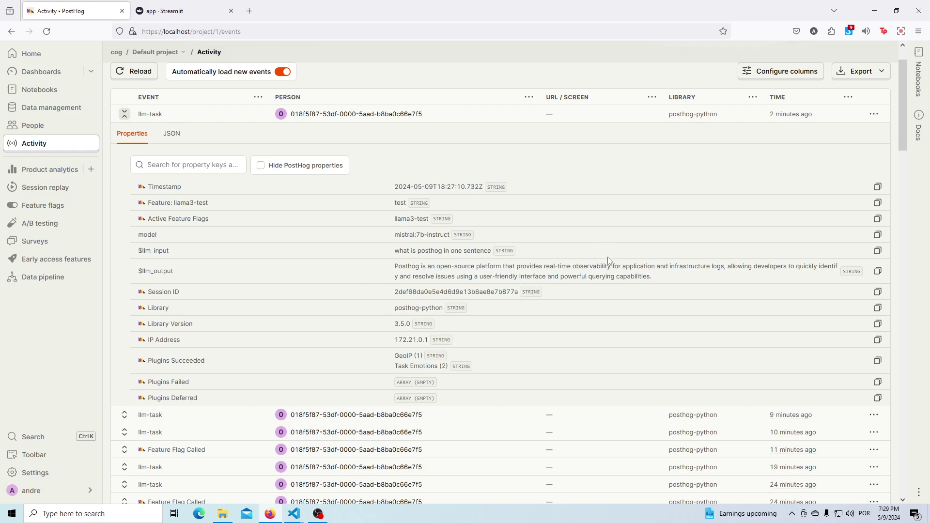
pyautogui.scroll(2, 609, 262)
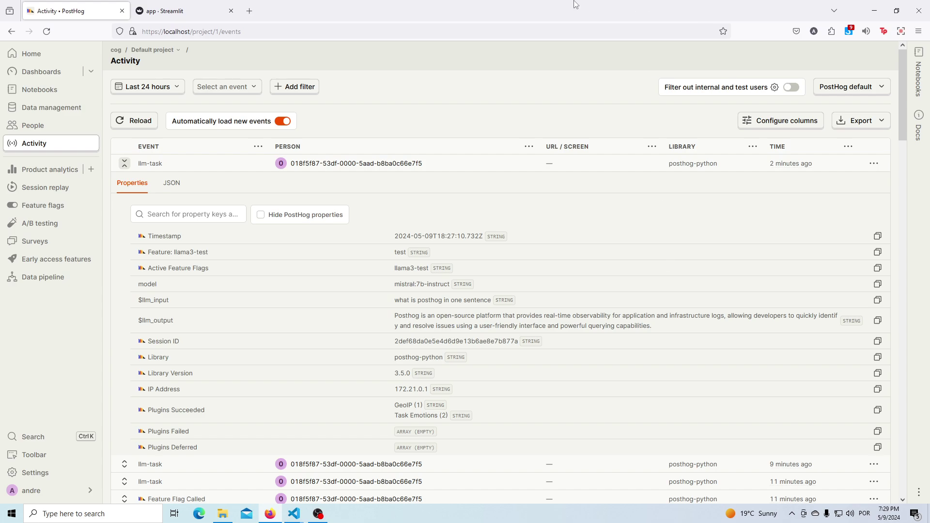
pyautogui.click(197, 5)
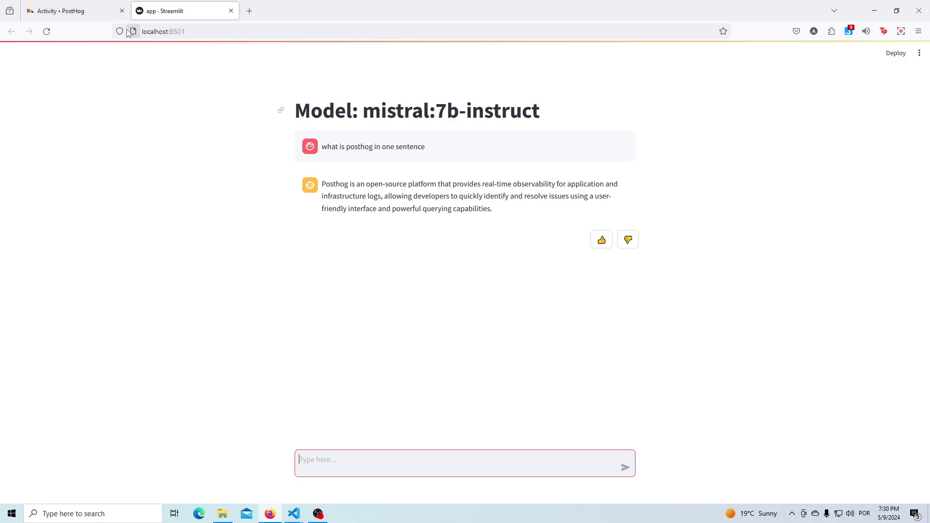
pyautogui.click(70, 10)
pyautogui.click(175, 10)
pyautogui.moveTo(354, 146); pyautogui.dragTo(391, 208)
pyautogui.click(68, 11)
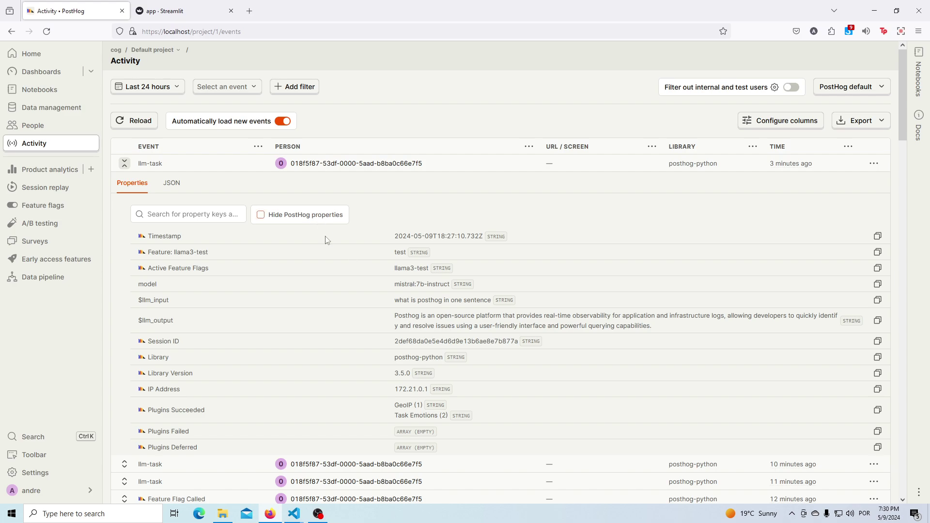
pyautogui.moveTo(406, 315); pyautogui.dragTo(487, 325)
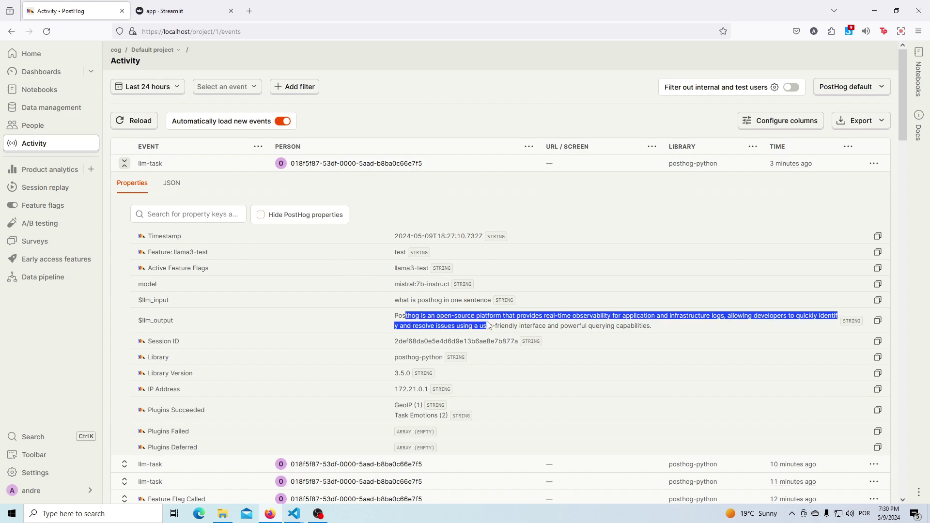
pyautogui.click(217, 4)
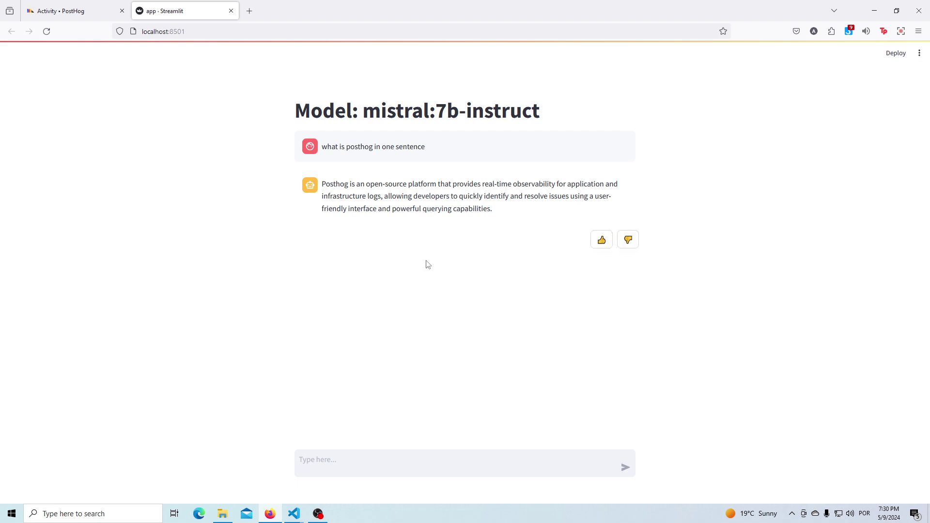
pyautogui.click(72, 4)
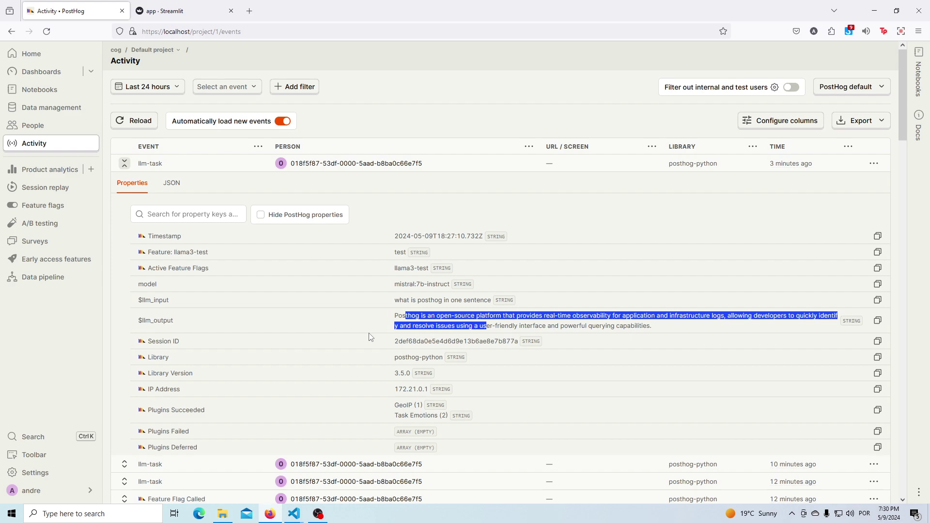
# - Start a new A/B testing experiment named "new llama 3 model" with the feature flag key llama3-test
pyautogui.click(61, 225)
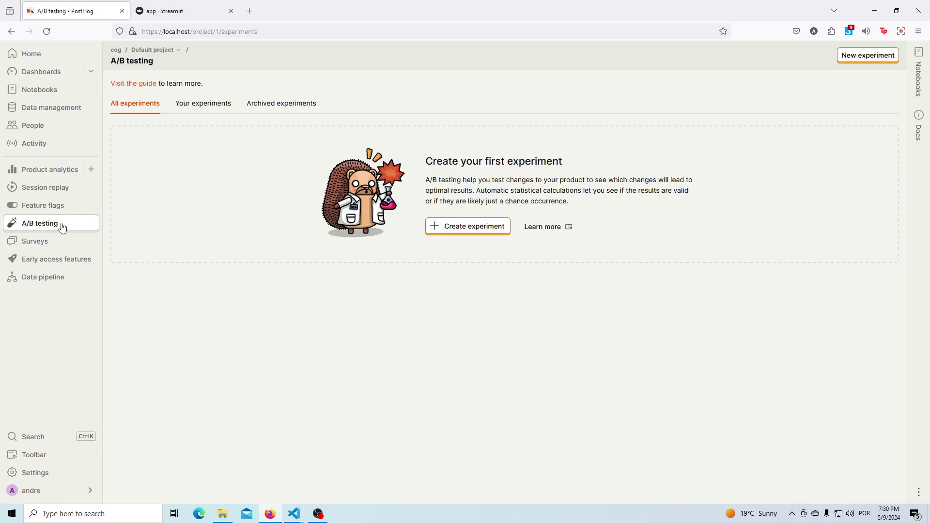
pyautogui.click(480, 231)
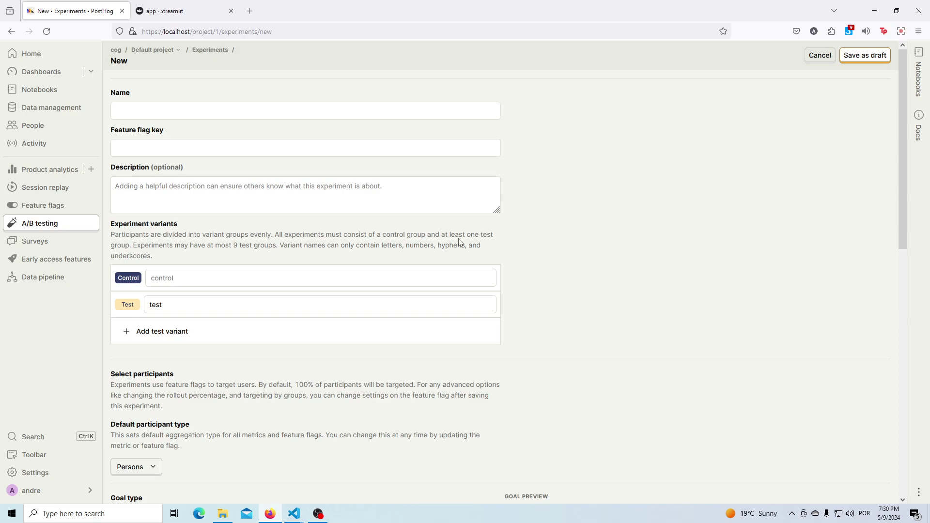
pyautogui.click(151, 108)
pyautogui.write('n')
pyautogui.press('Down')
pyautogui.press('Return')
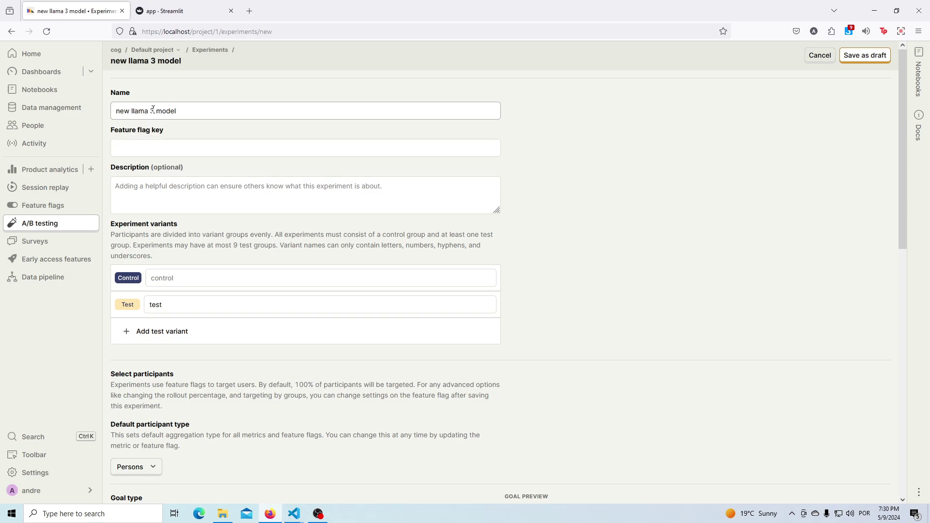
pyautogui.click(193, 153)
pyautogui.write('ll')
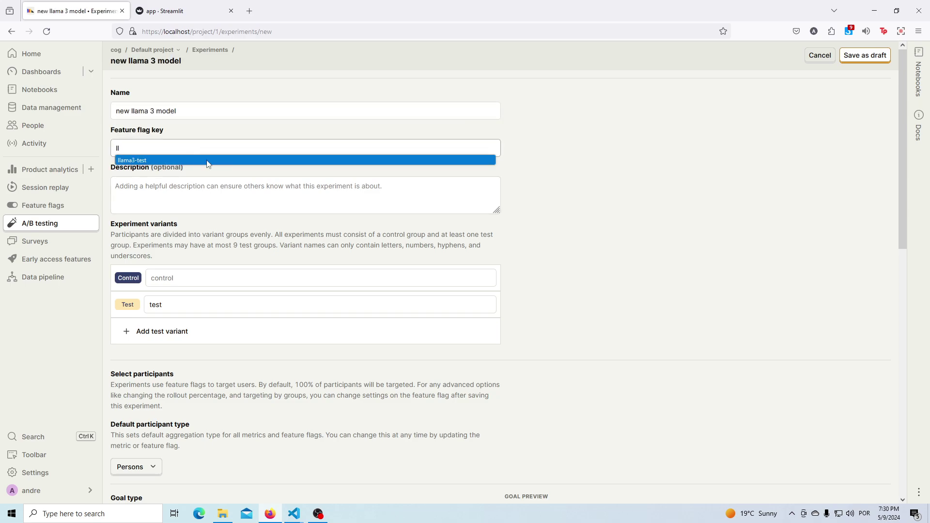
pyautogui.click(207, 161)
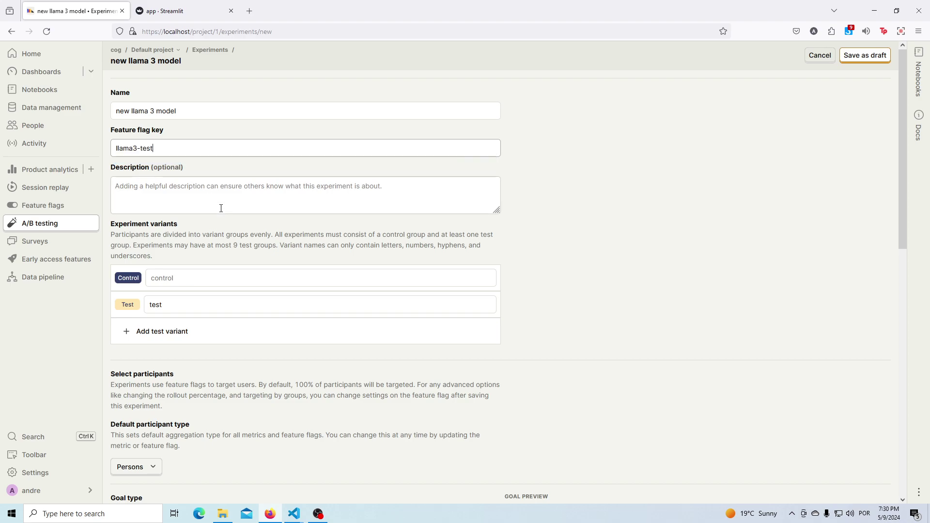
# - Set the experiment's trend goal to the thumbs_up event, counted by unique users
pyautogui.scroll(-3, 228, 272)
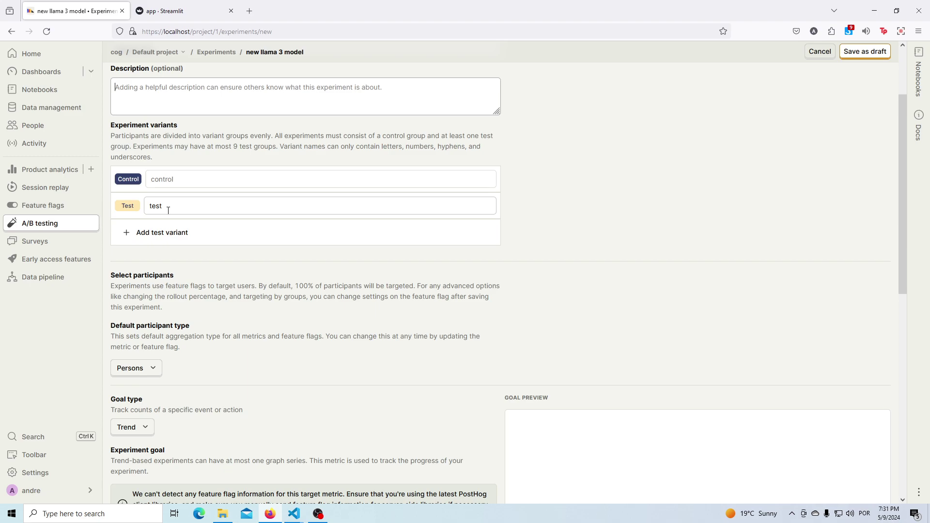
pyautogui.scroll(-2, 207, 272)
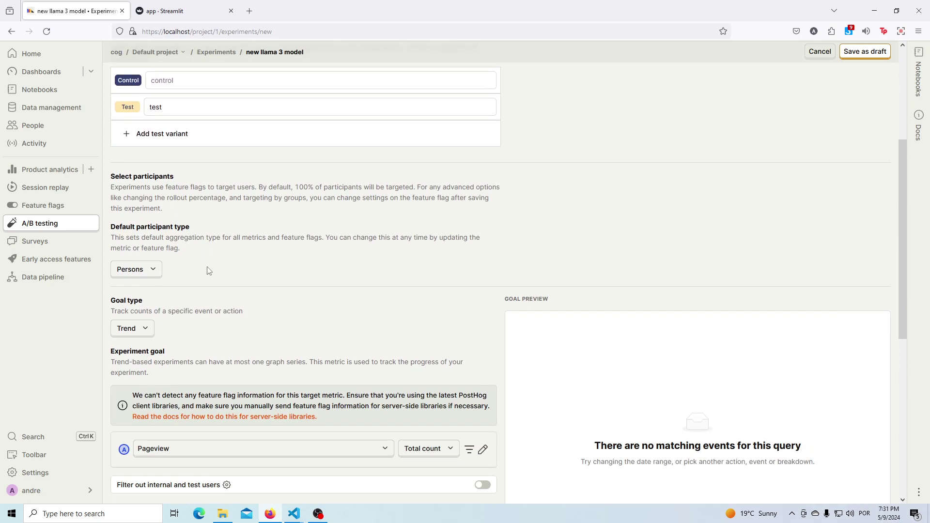
pyautogui.scroll(-2, 209, 270)
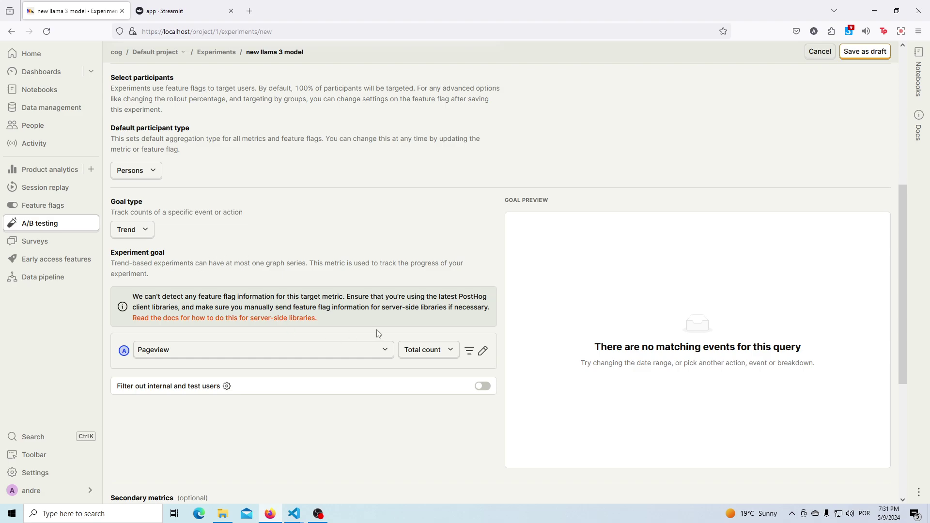
pyautogui.click(428, 349)
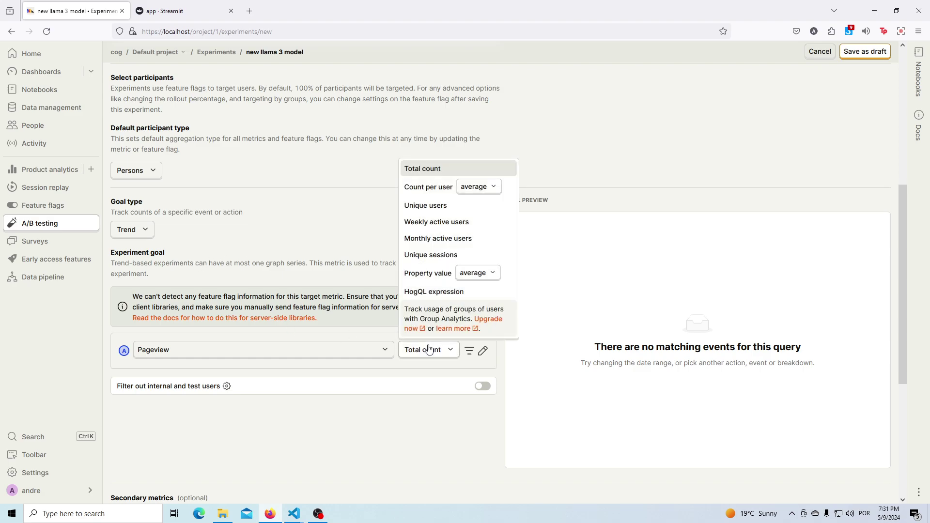
pyautogui.click(434, 206)
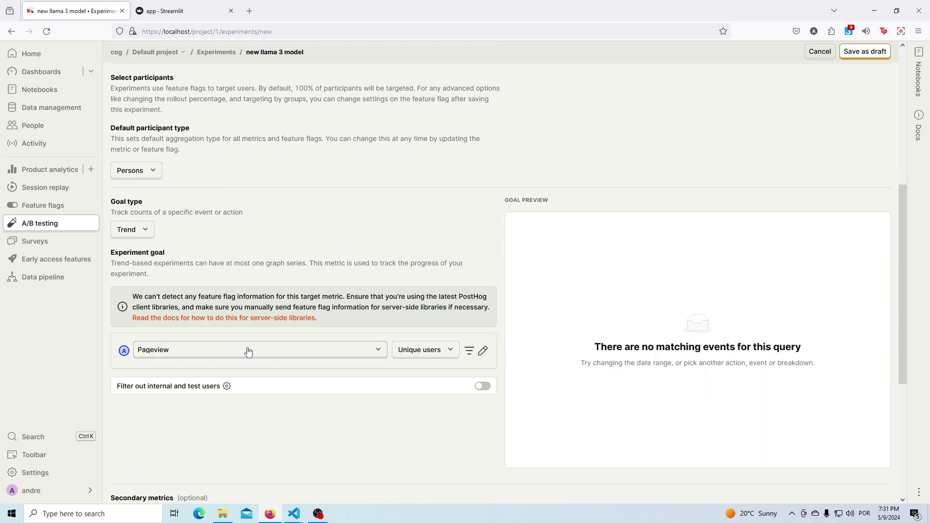
pyautogui.click(252, 350)
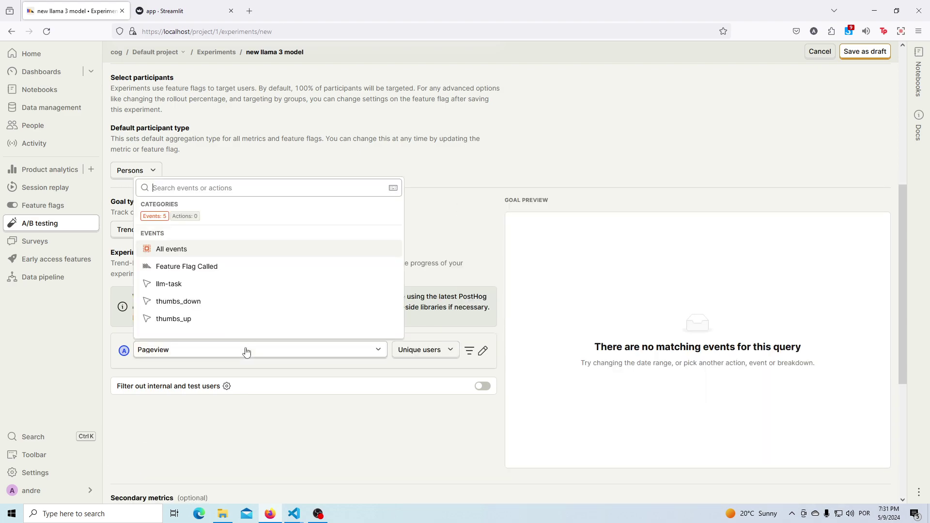
pyautogui.click(216, 320)
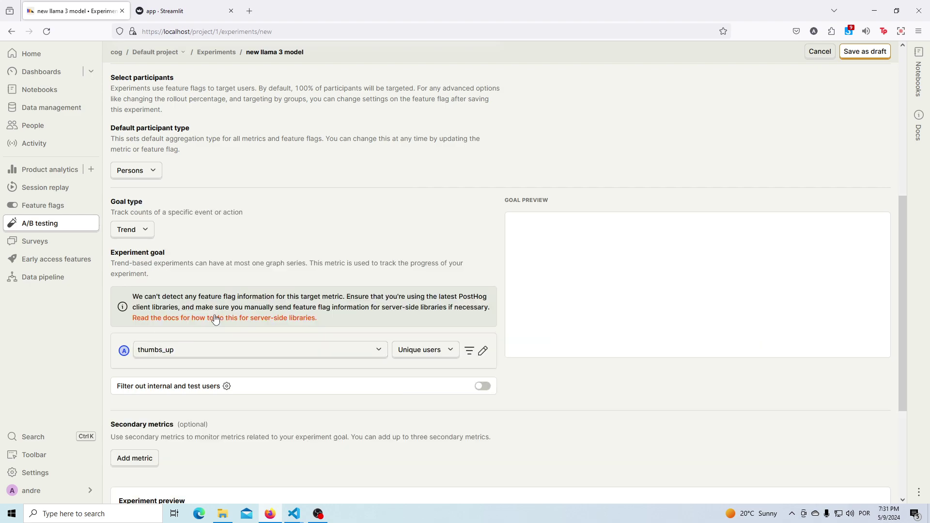
# - Increase the experiment's minimum acceptable improvement and save the experiment as a draft
pyautogui.scroll(-3, 218, 324)
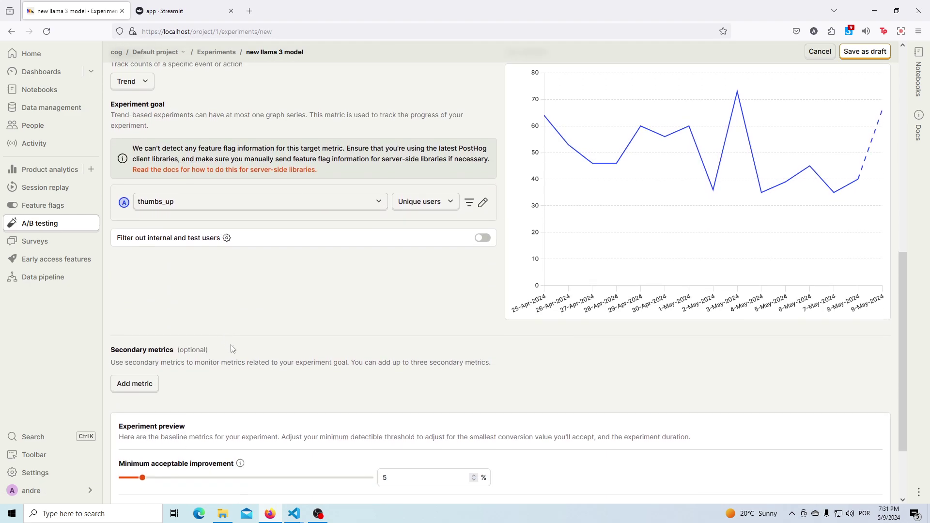
pyautogui.scroll(-1, 240, 373)
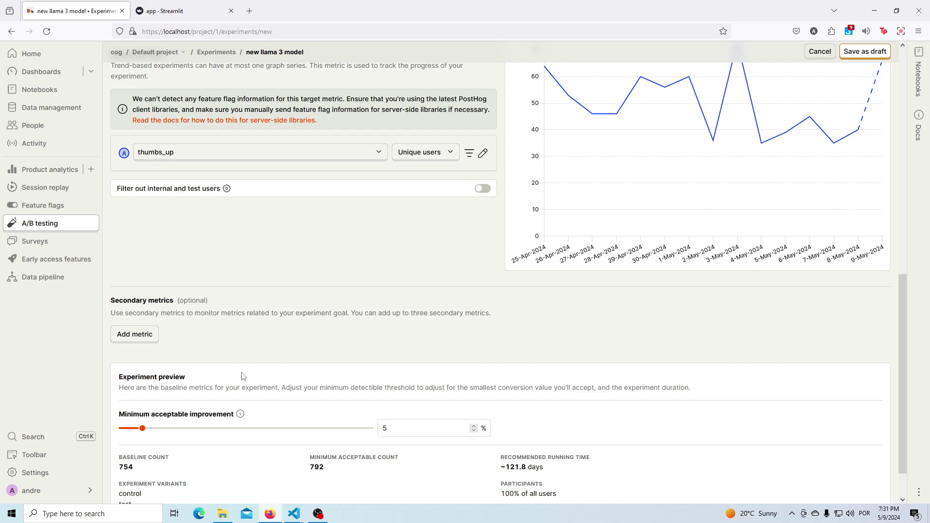
pyautogui.scroll(-1, 243, 376)
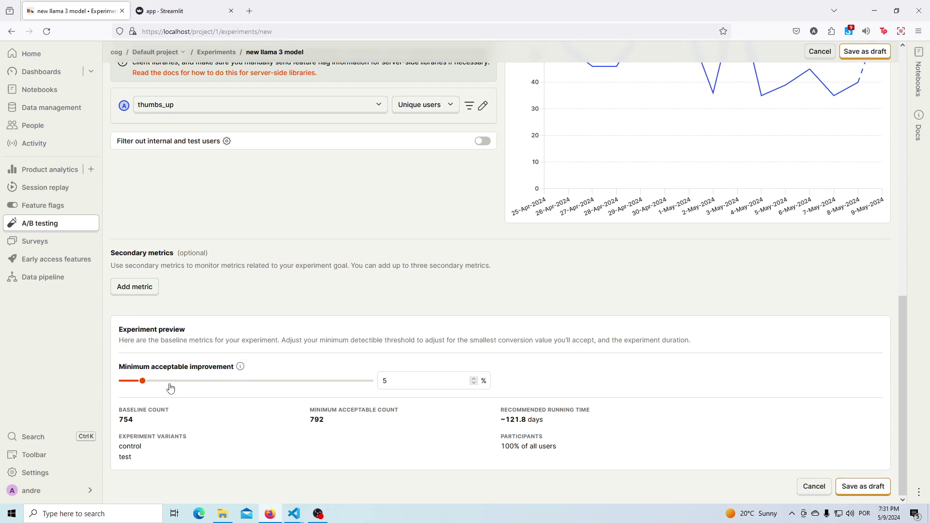
pyautogui.moveTo(147, 385); pyautogui.dragTo(168, 384)
pyautogui.click(856, 489)
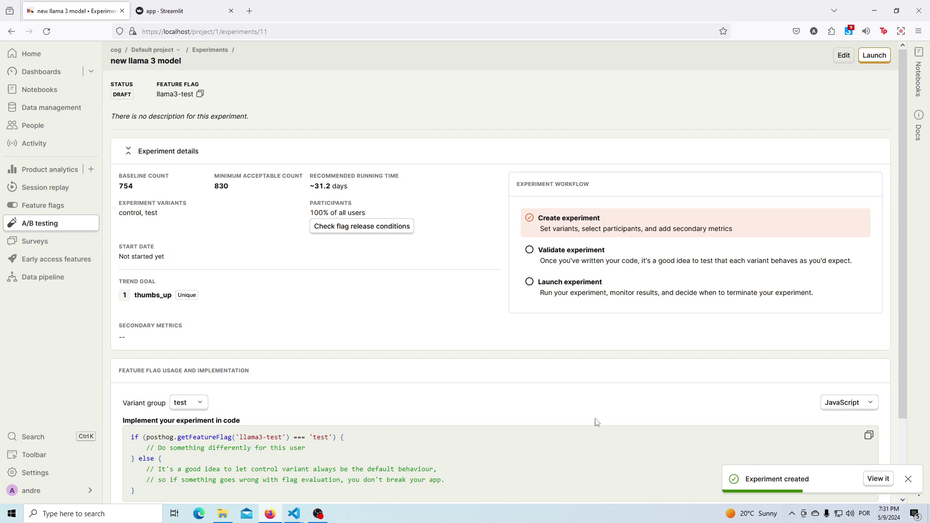
# - Switch the feature flag implementation code to Python and copy the snippet for the test variant
pyautogui.scroll(-3, 759, 361)
pyautogui.click(848, 311)
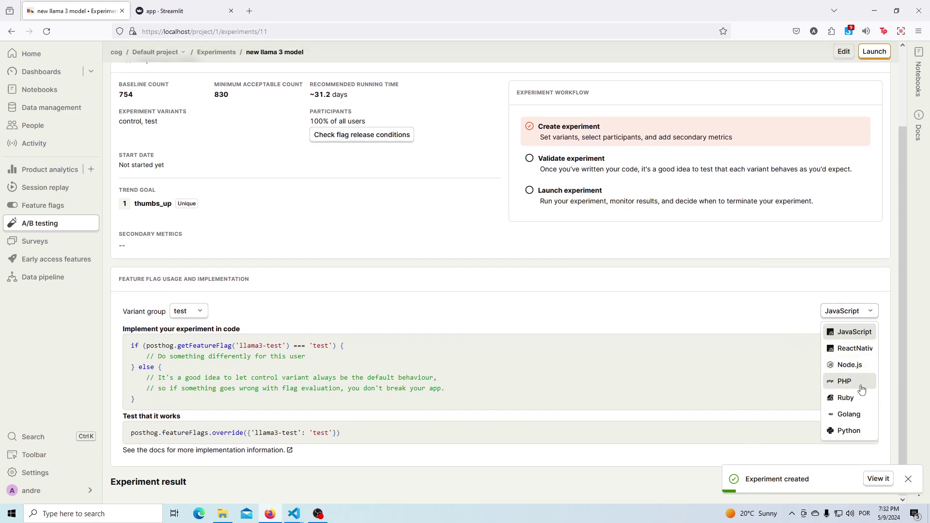
pyautogui.click(854, 431)
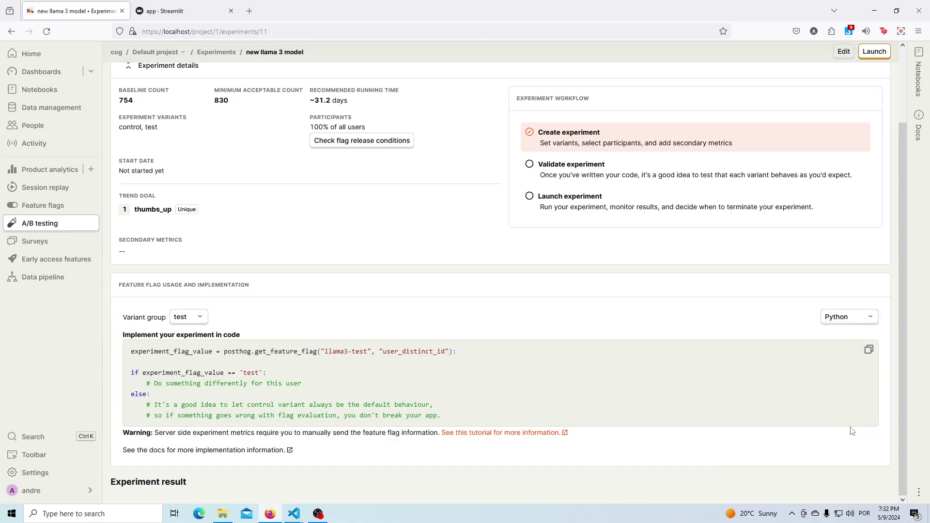
pyautogui.click(870, 354)
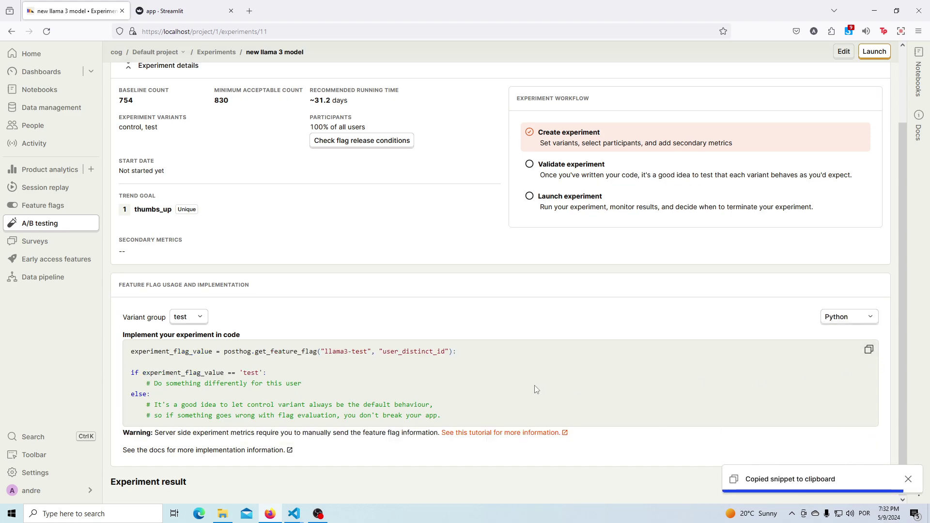
# - Switch to VS Code and paste the copied feature flag snippet below the chain = model_load(model_name) line in app.py
pyautogui.hotkey('alt', 'Tab')
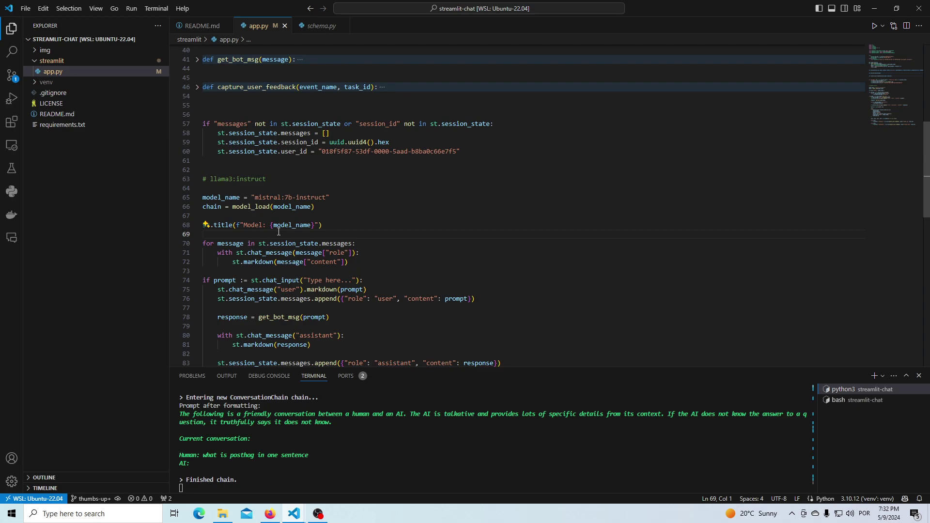
pyautogui.moveTo(339, 219); pyautogui.dragTo(203, 194)
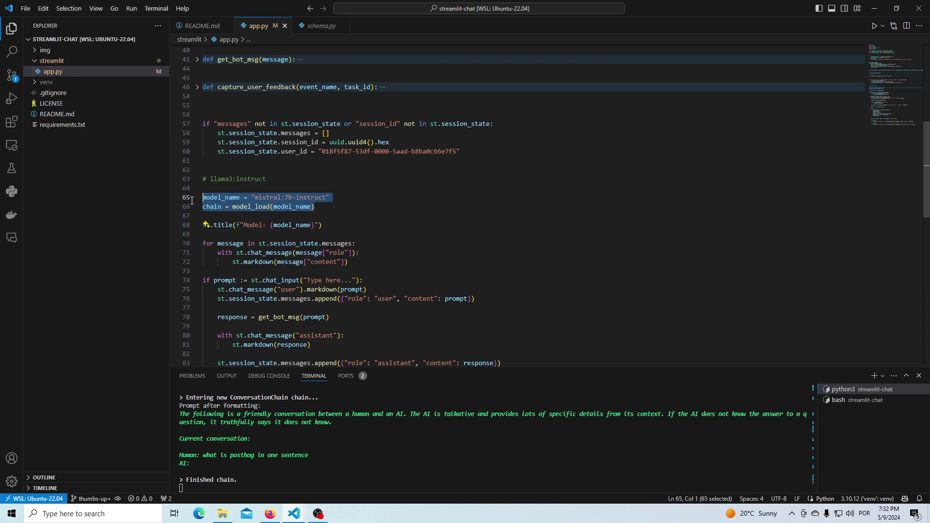
pyautogui.click(363, 208)
pyautogui.press('Return')
pyautogui.press('Return')
pyautogui.hotkey('ctrl', 'v')
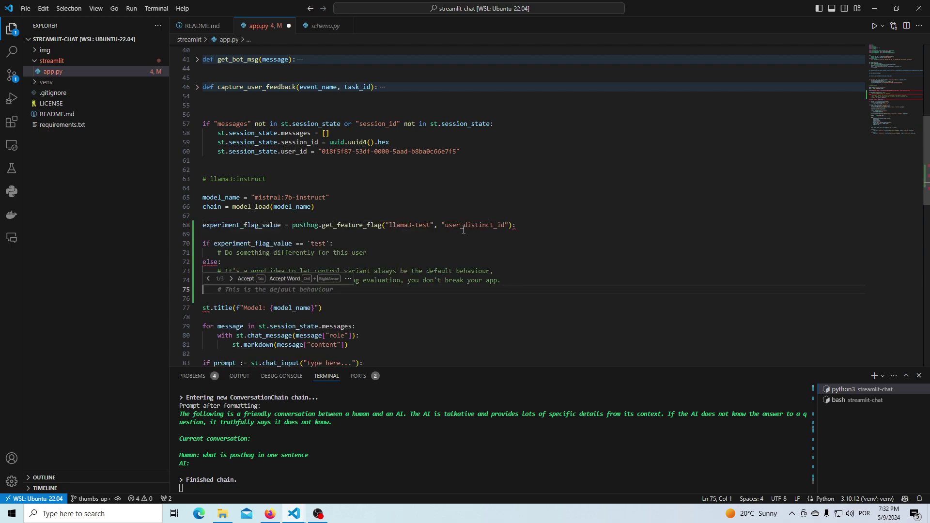
# - Make the flag condition check for 'control' and replace its placeholder comment with a copy of the mistral:7b-instruct model_name and chain lines
pyautogui.moveTo(318, 206); pyautogui.dragTo(203, 197)
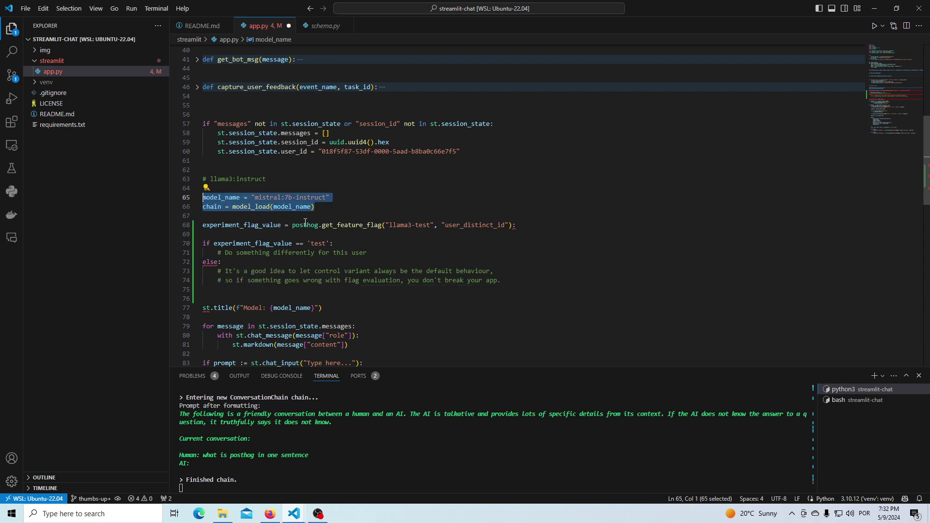
pyautogui.click(326, 206)
pyautogui.tripleClick(326, 206)
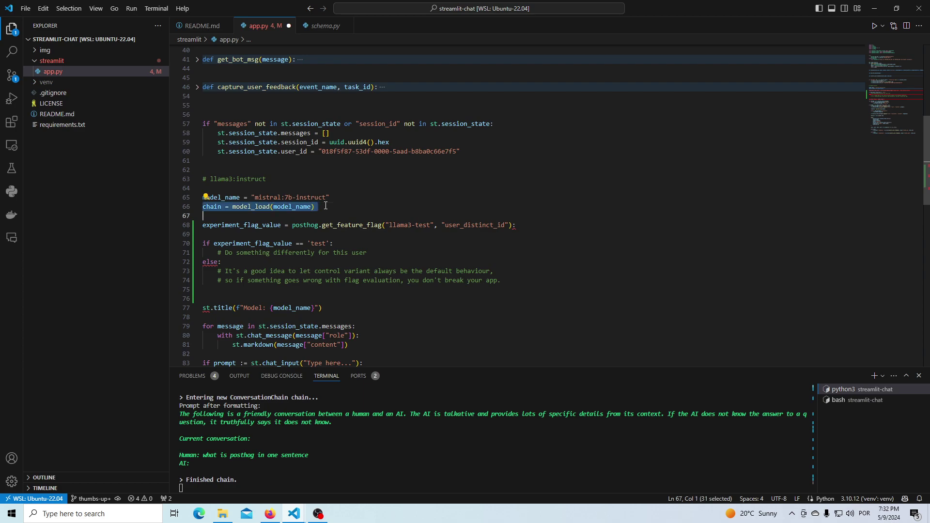
pyautogui.moveTo(501, 279); pyautogui.dragTo(217, 270)
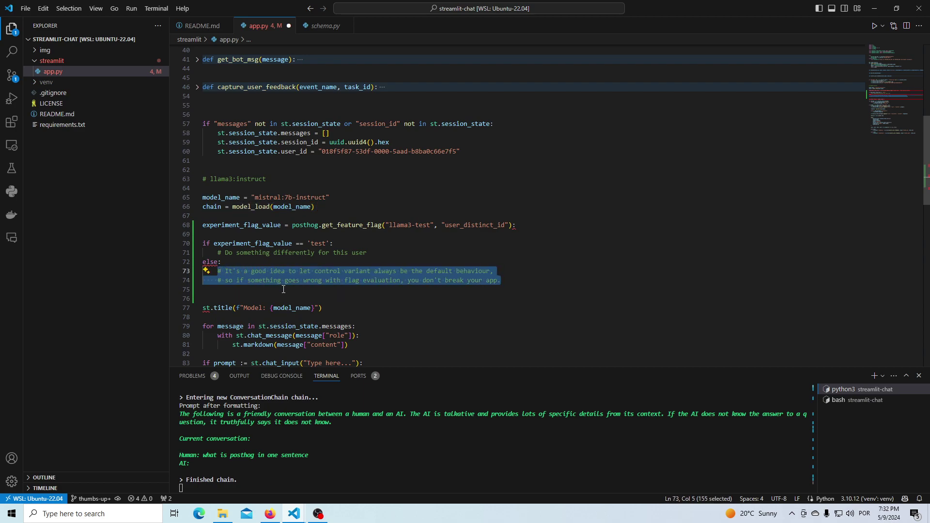
pyautogui.moveTo(315, 207); pyautogui.dragTo(191, 202)
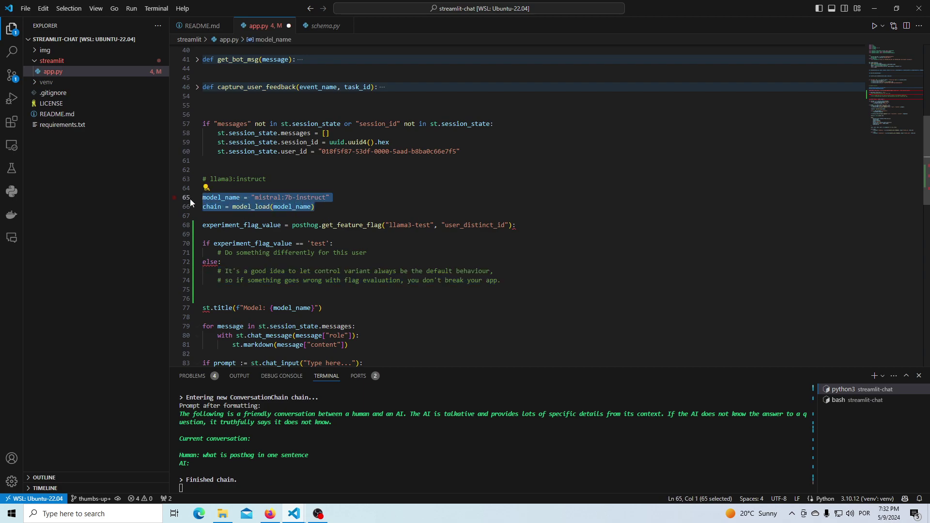
pyautogui.doubleClick(321, 243)
pyautogui.write('control')
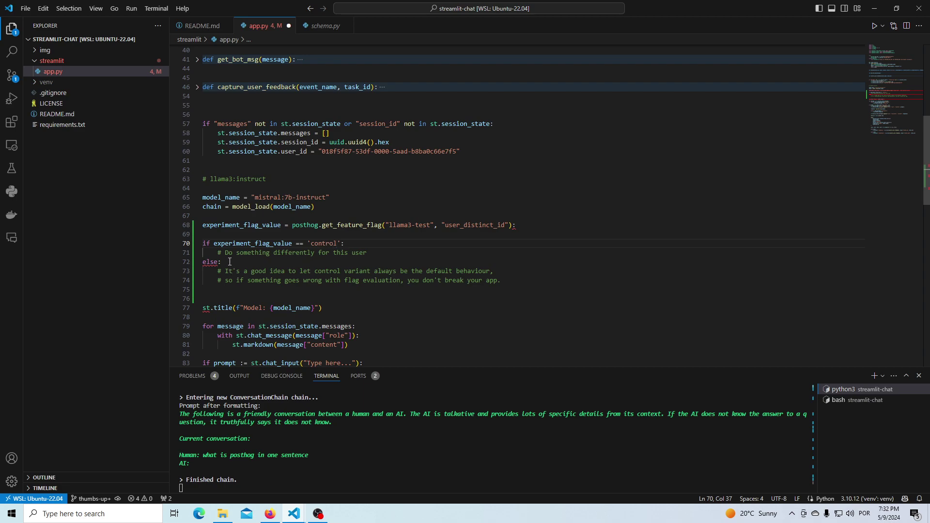
pyautogui.moveTo(218, 252); pyautogui.dragTo(367, 253)
pyautogui.hotkey('ctrl', 'v')
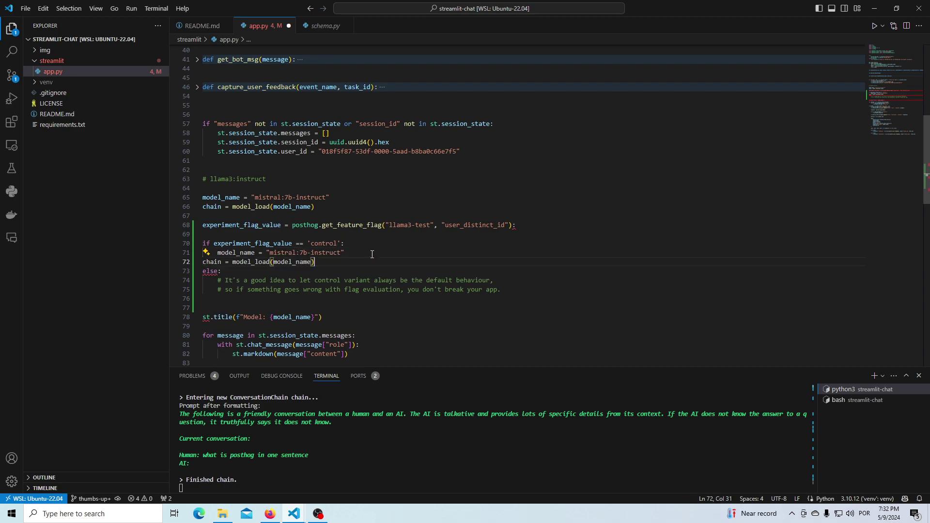
# - Indent the copied chain line inside the 'control' branch and delete the original unconditional model_name and chain lines above the flag code
pyautogui.press('Home')
pyautogui.press('Tab')
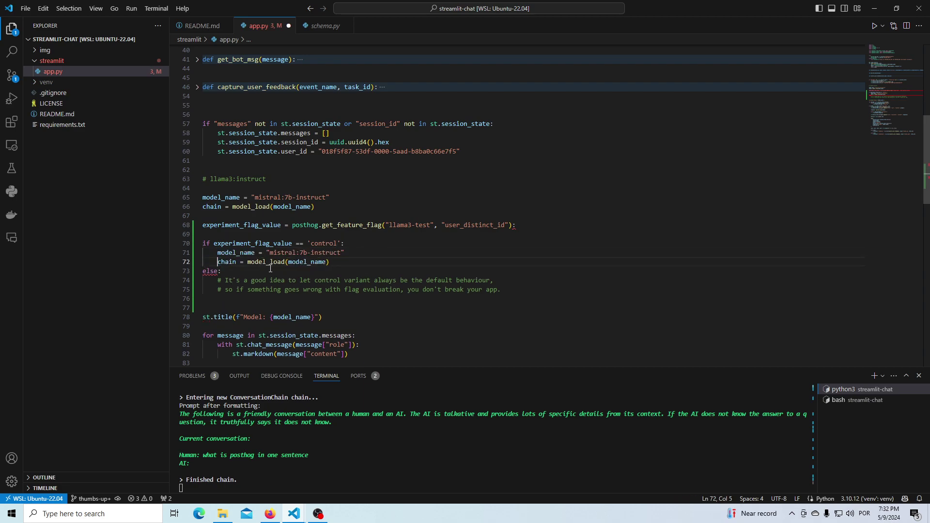
pyautogui.click(351, 262)
pyautogui.moveTo(319, 209); pyautogui.dragTo(203, 197)
pyautogui.press('BackSpace')
pyautogui.press('Delete')
pyautogui.press('Delete')
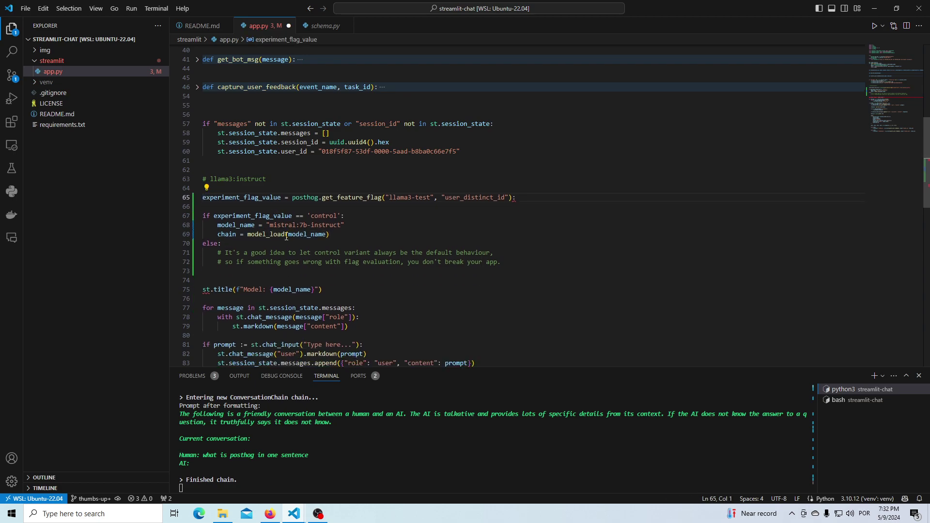
# - Replace the else branch's placeholder comments with model_name = "llama3:instruct" and chain = model_load(model_name)
pyautogui.moveTo(504, 258); pyautogui.dragTo(217, 252)
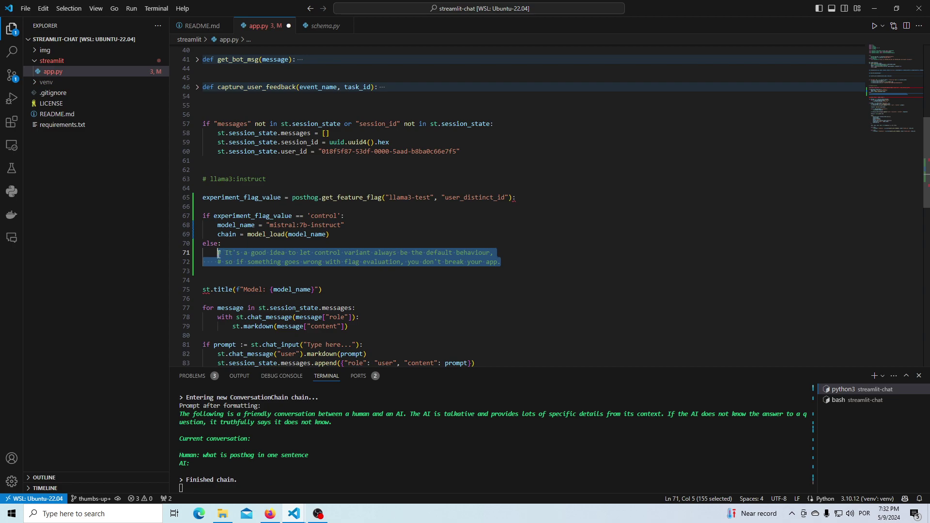
pyautogui.press('BackSpace')
pyautogui.hotkey('ctrl', 'z')
pyautogui.hotkey('ctrl', 'z')
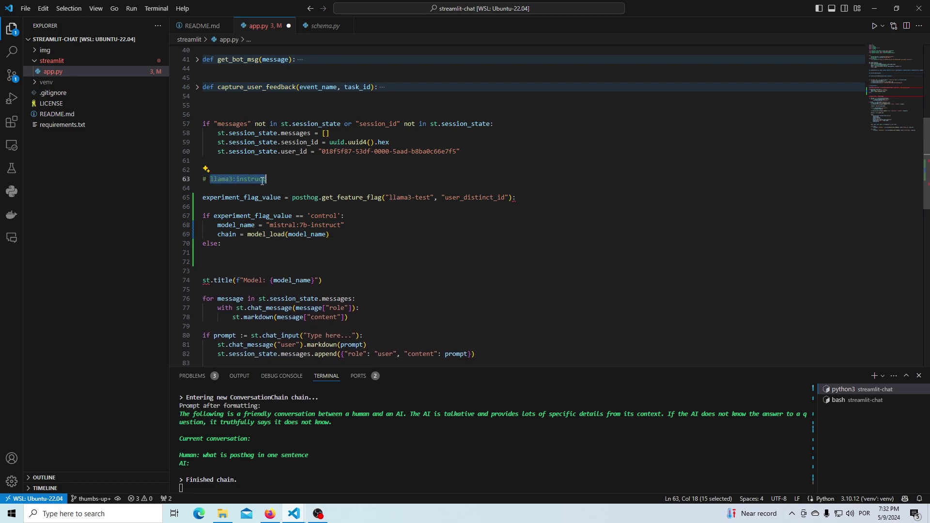
pyautogui.click(304, 249)
pyautogui.write('model_name')
pyautogui.press('Tab')
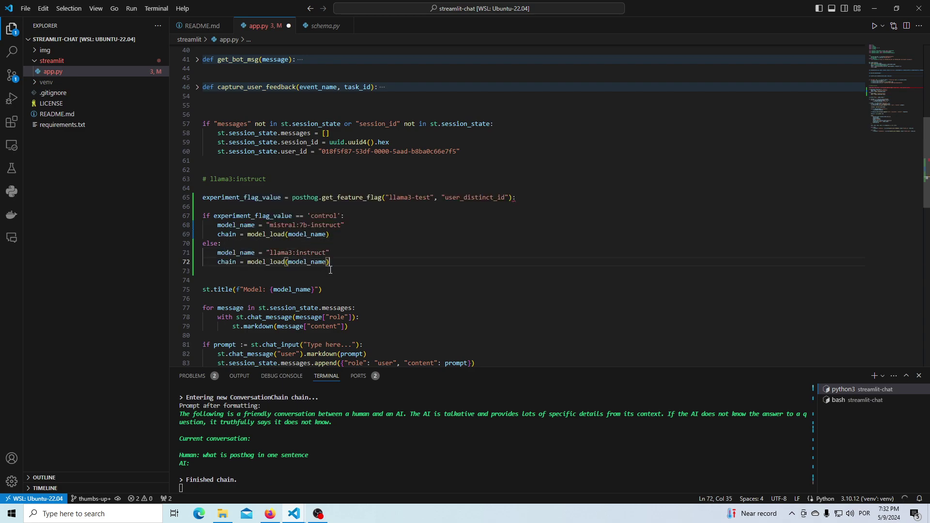
pyautogui.click(364, 272)
# - Remove the trailing colon from the get_feature_flag line, replace "user_distinct_id" with st.session_state.user_id, and save app.py
pyautogui.click(521, 198)
pyautogui.press('BackSpace')
pyautogui.doubleClick(300, 151)
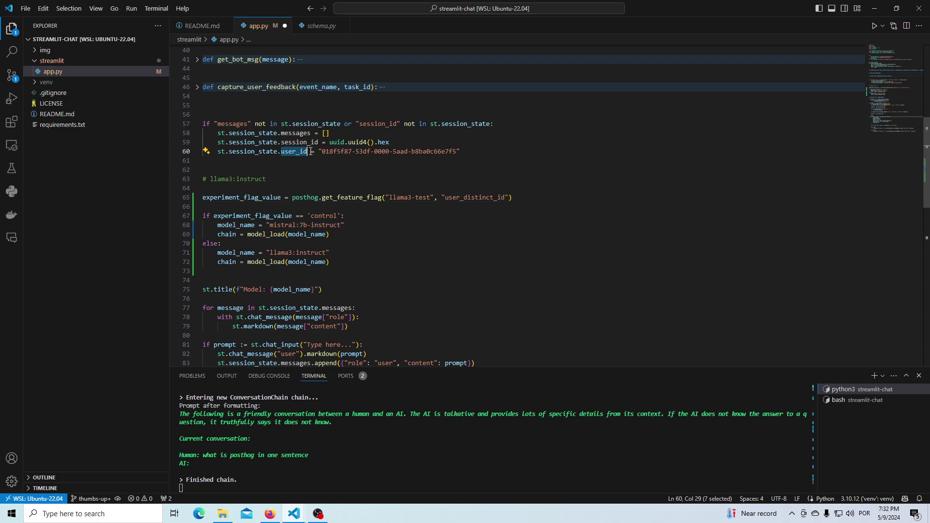
pyautogui.moveTo(325, 154); pyautogui.dragTo(219, 152)
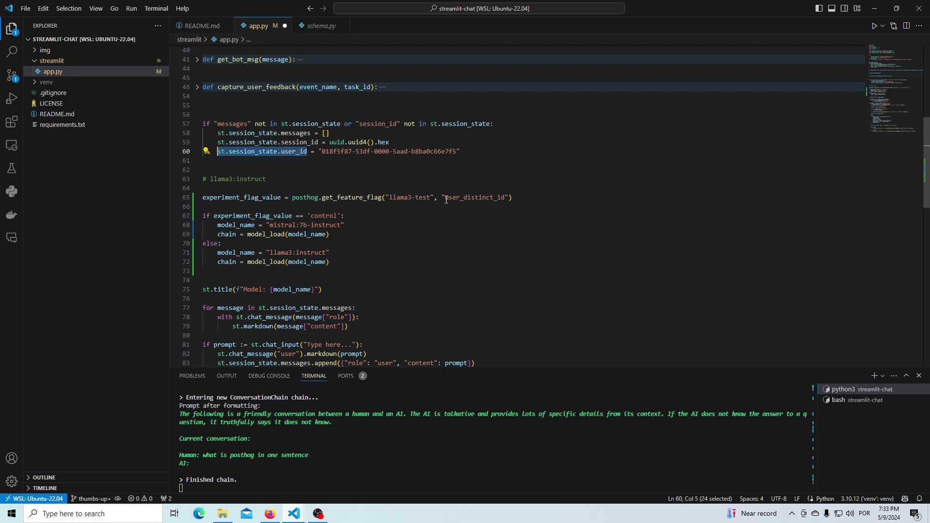
pyautogui.moveTo(440, 197); pyautogui.dragTo(511, 198)
pyautogui.hotkey('ctrl', 'v')
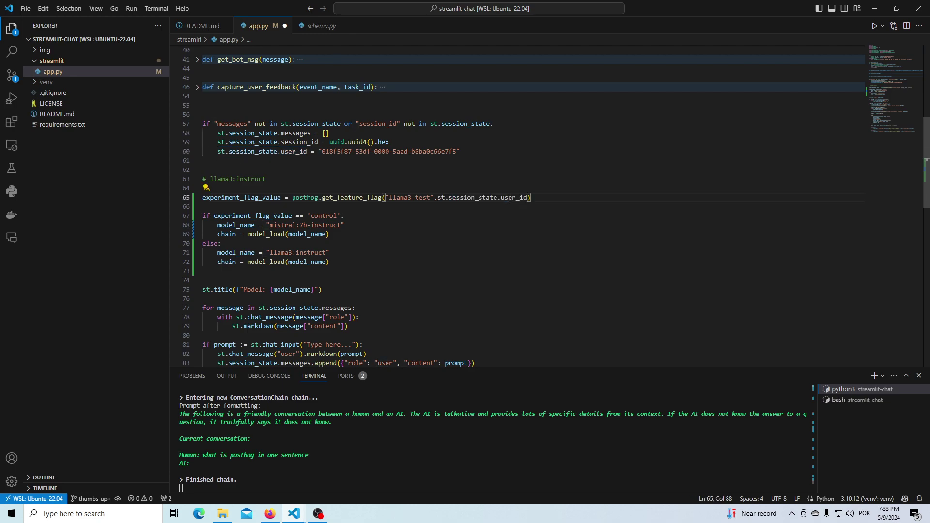
pyautogui.click(436, 197)
pyautogui.hotkey('ctrl', 's')
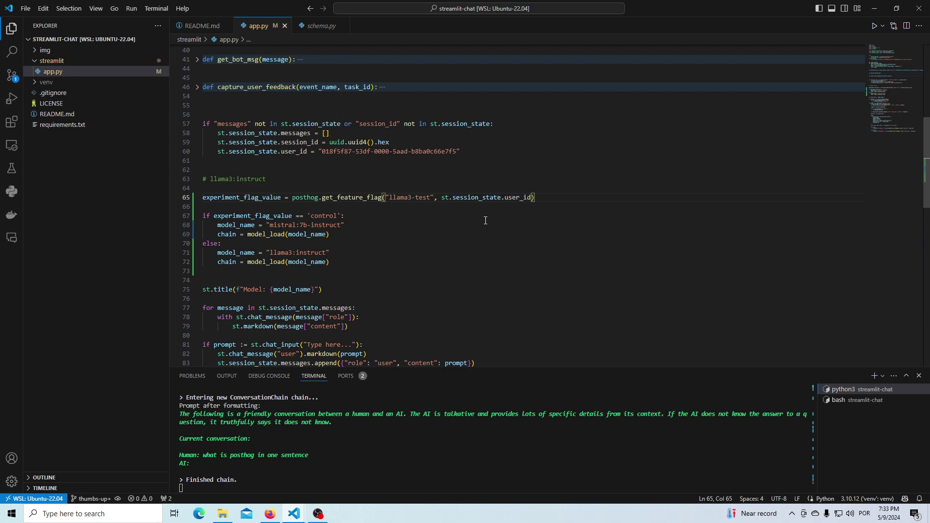
# - Stop the running Streamlit server in the terminal and restart it with streamlit run streamlit/app.py
pyautogui.click(430, 262)
pyautogui.click(442, 478)
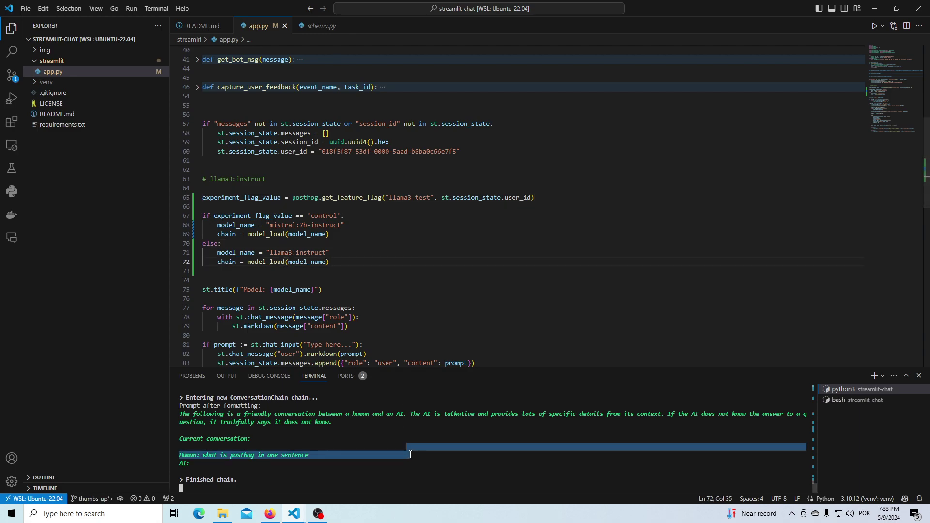
pyautogui.hotkey('ctrl', 'c')
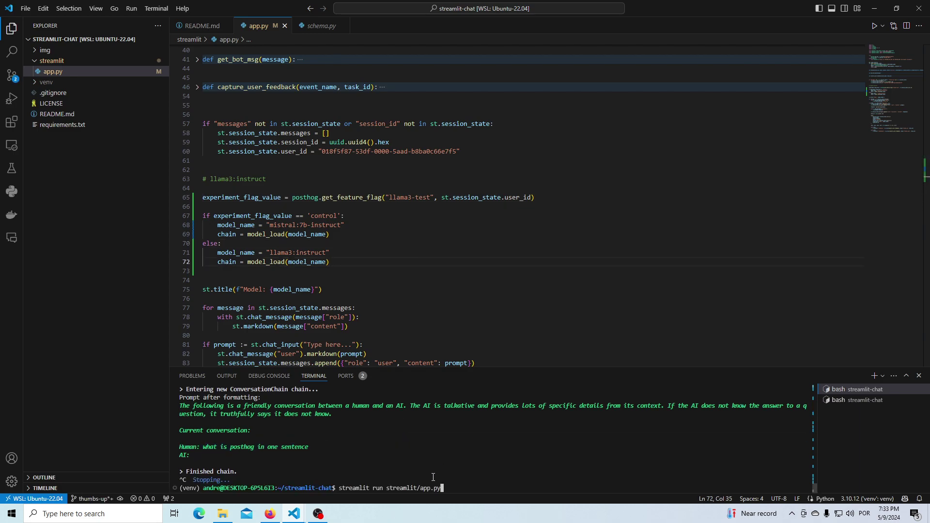
pyautogui.press('Up')
pyautogui.press('Return')
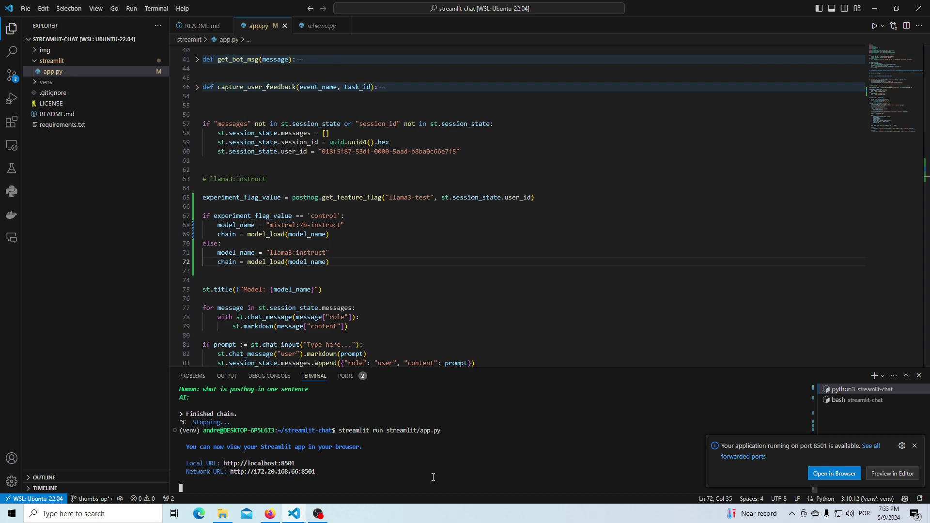
# - Switch to Firefox, launch the "new llama 3 model" experiment in PostHog, and check its status
pyautogui.click(270, 513)
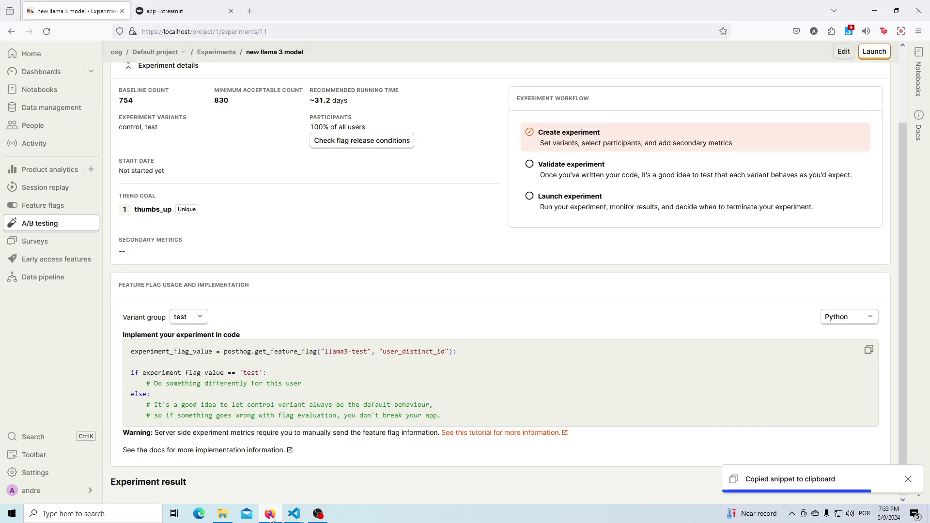
pyautogui.scroll(3, 485, 348)
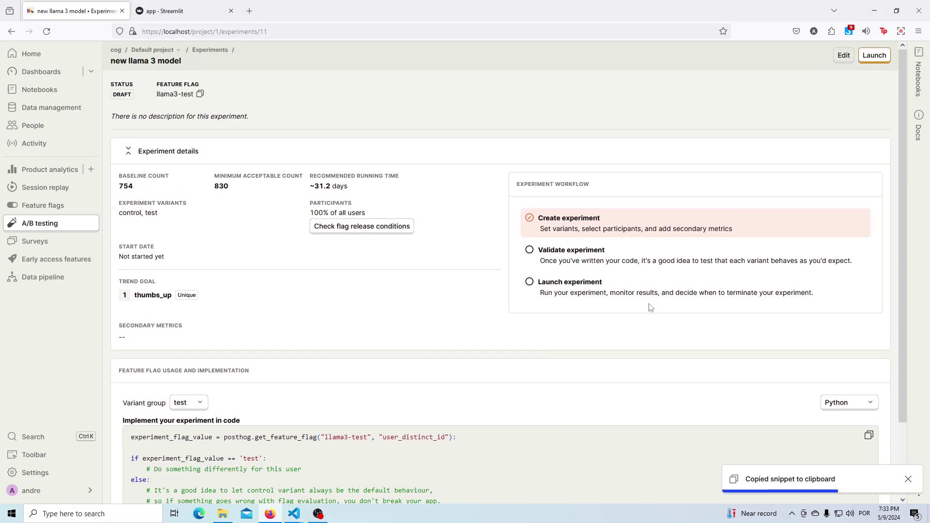
pyautogui.click(875, 56)
pyautogui.moveTo(115, 95); pyautogui.dragTo(136, 96)
pyautogui.doubleClick(135, 96)
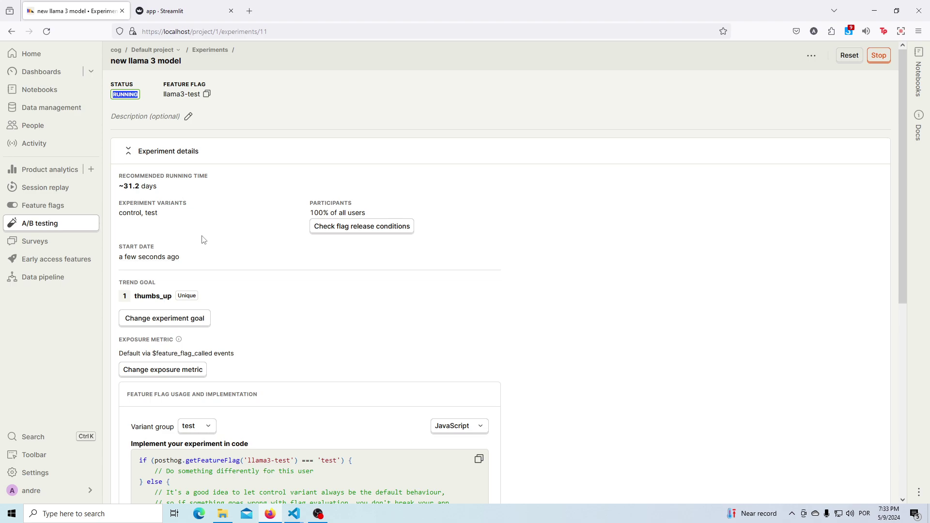
# - Reload the Streamlit chat app, check which model its title shows, and send the message "what posthog in one sentence"
pyautogui.click(180, 7)
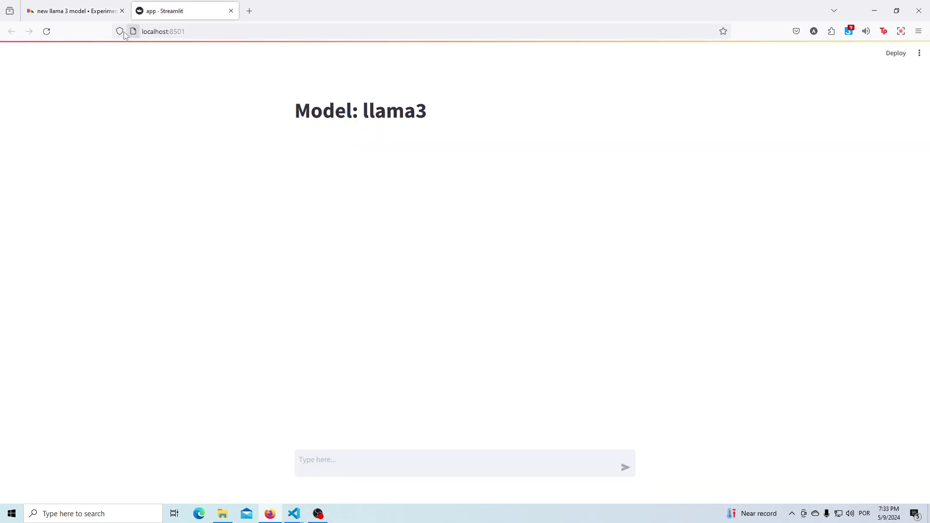
pyautogui.click(48, 31)
pyautogui.moveTo(394, 111); pyautogui.dragTo(405, 111)
pyautogui.click(404, 112)
pyautogui.click(385, 465)
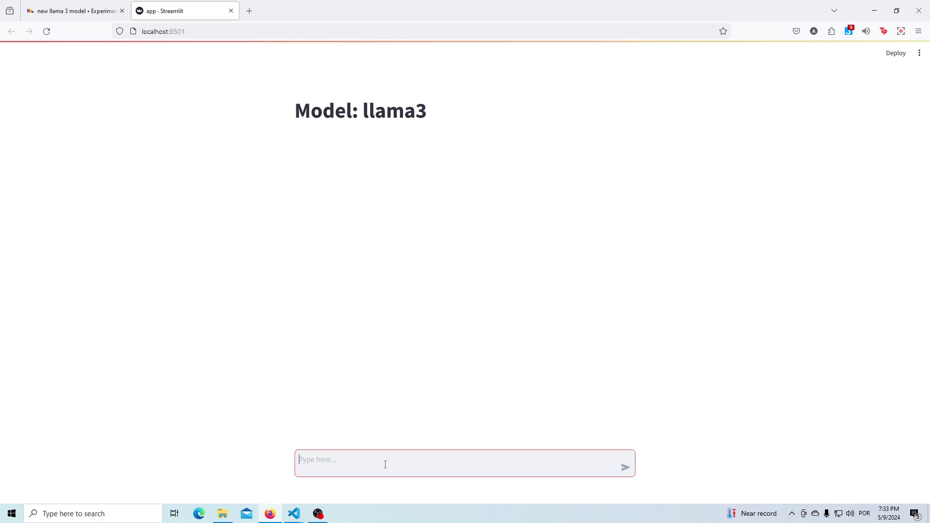
pyautogui.write('what posthog in one sentence')
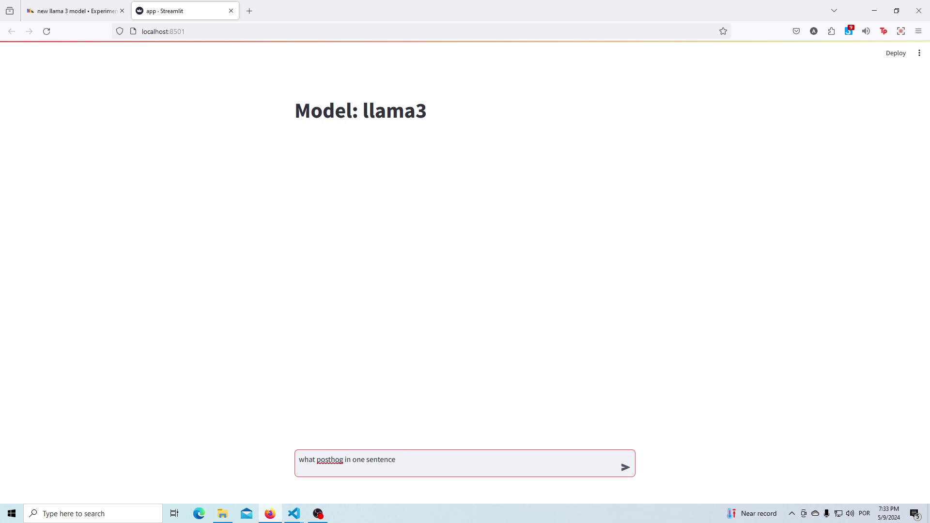
pyautogui.press('Return')
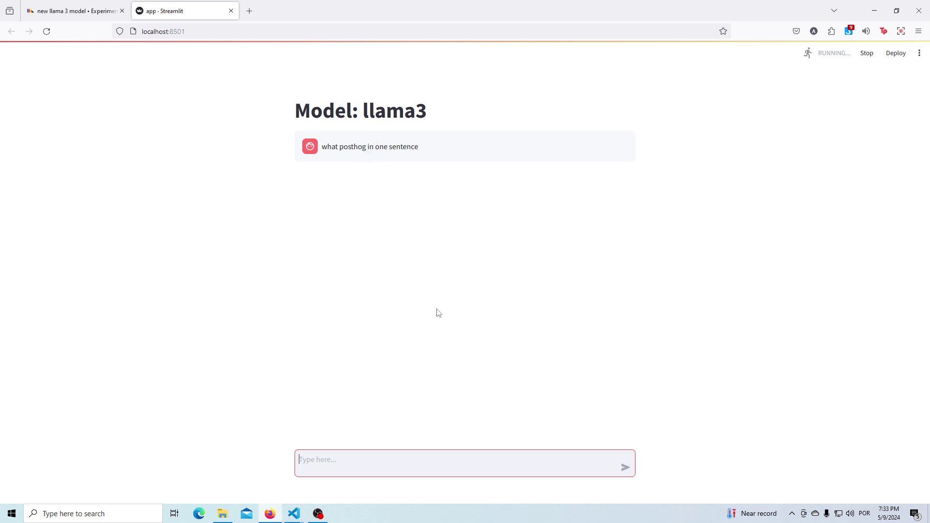
# - Open PostHog's Activity page in a new browser tab to view the latest events
pyautogui.click(72, 10)
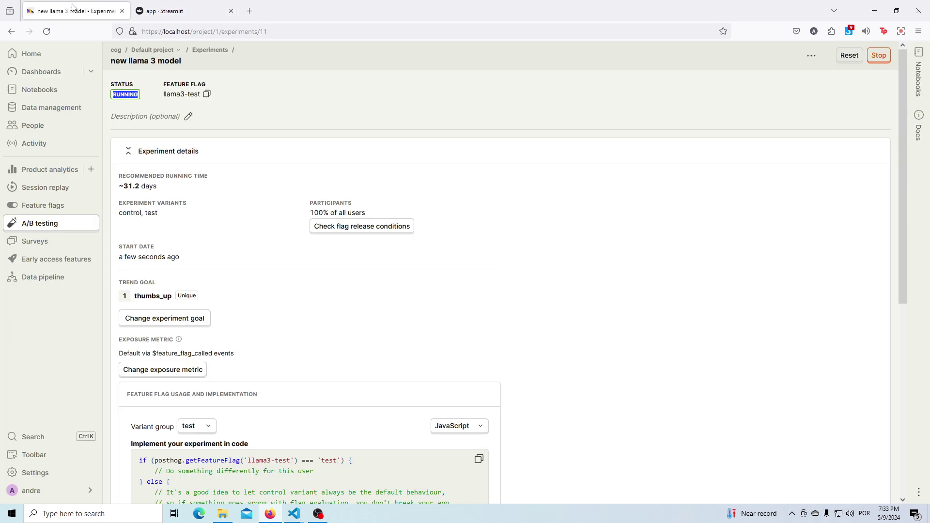
pyautogui.middleClick(58, 144)
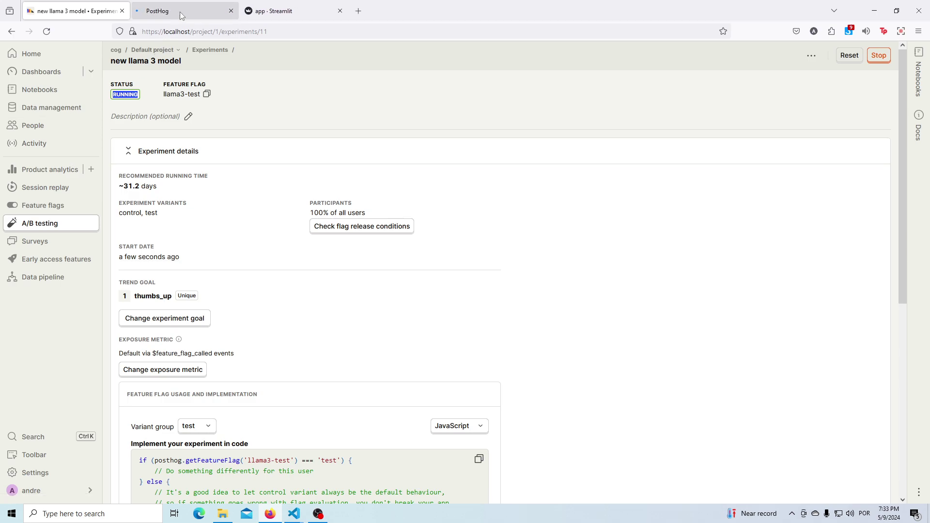
pyautogui.click(180, 11)
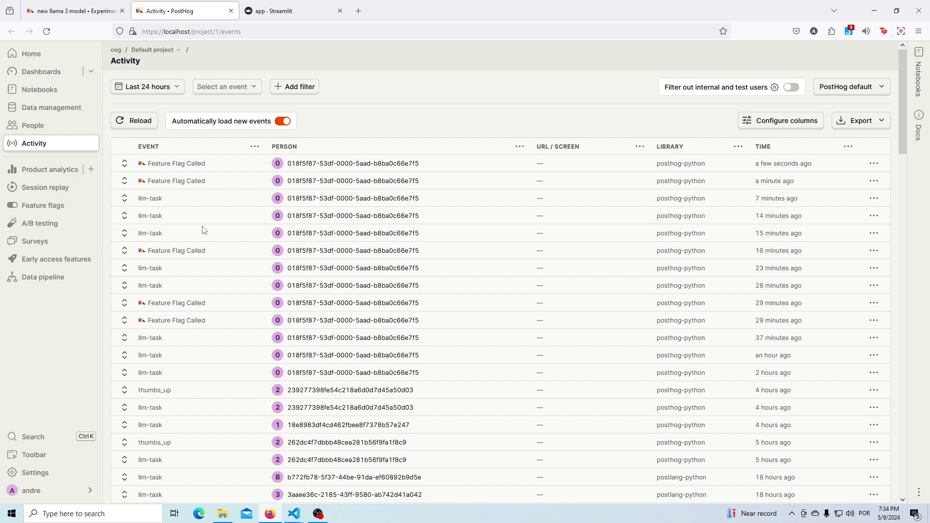
# - Read the model's reply in the chat app and refresh the event list on PostHog's Activity page
pyautogui.click(285, 12)
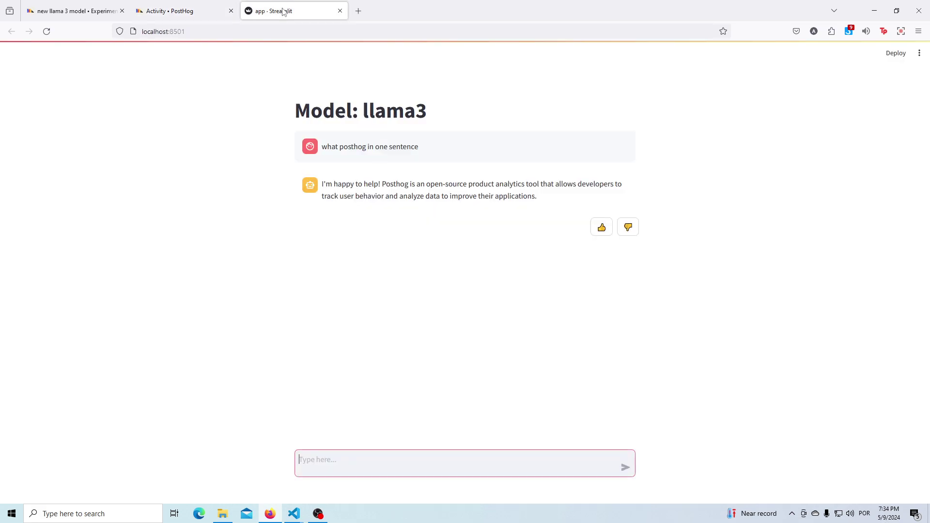
pyautogui.moveTo(336, 188); pyautogui.dragTo(474, 196)
pyautogui.click(225, 106)
pyautogui.click(184, 11)
pyautogui.click(131, 120)
# - Give the chat reply a thumbs up and refresh PostHog's activity events to look for the feedback event
pyautogui.click(275, 8)
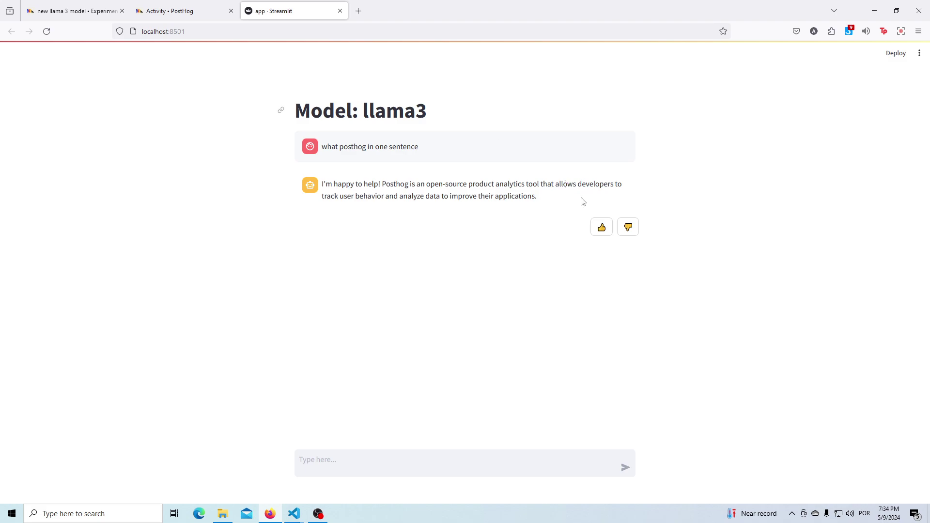
pyautogui.click(601, 229)
pyautogui.click(143, 4)
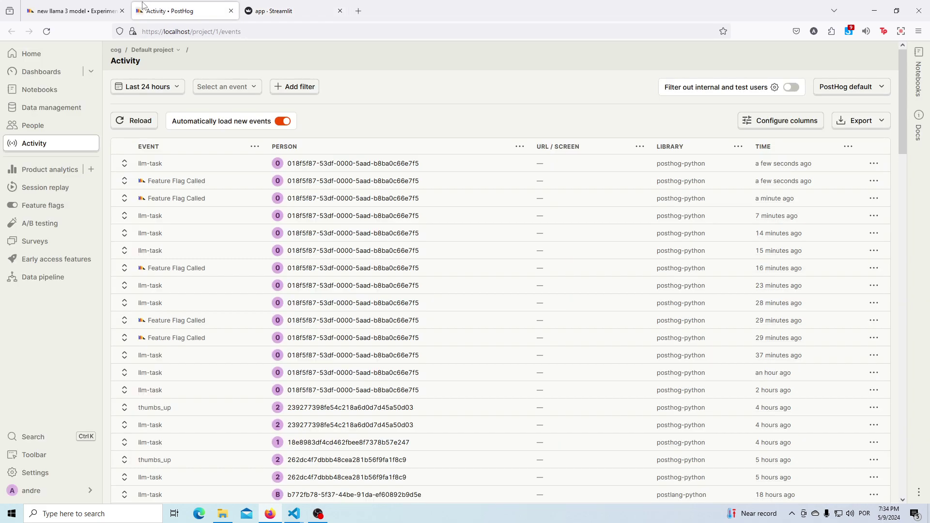
pyautogui.click(141, 124)
pyautogui.click(141, 123)
pyautogui.click(142, 123)
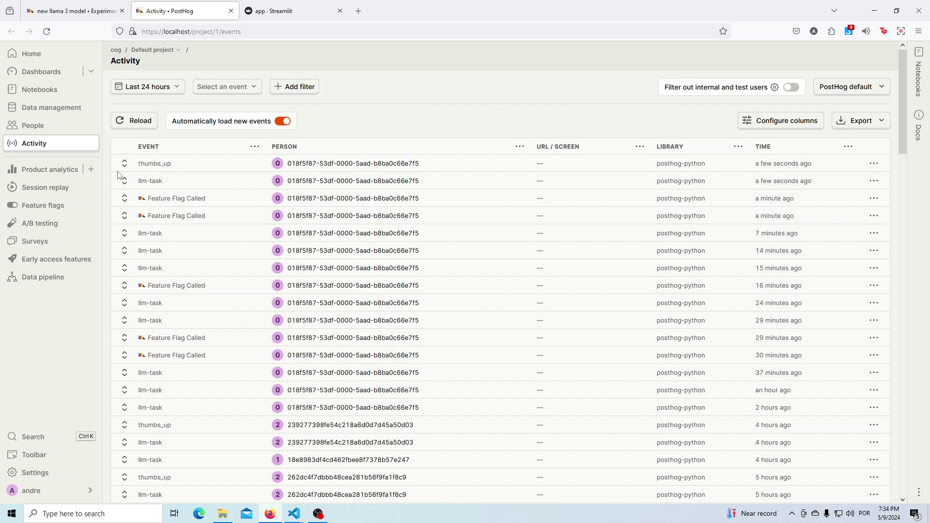
# - Open the "new llama 3 model" experiment from the A/B testing list and examine its Experiment result section
pyautogui.click(57, 224)
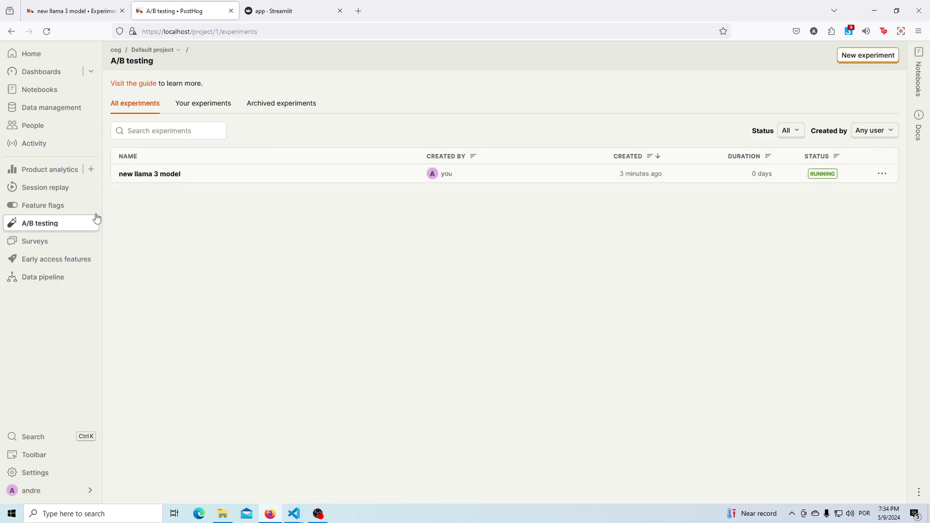
pyautogui.click(158, 175)
pyautogui.scroll(-7, 290, 320)
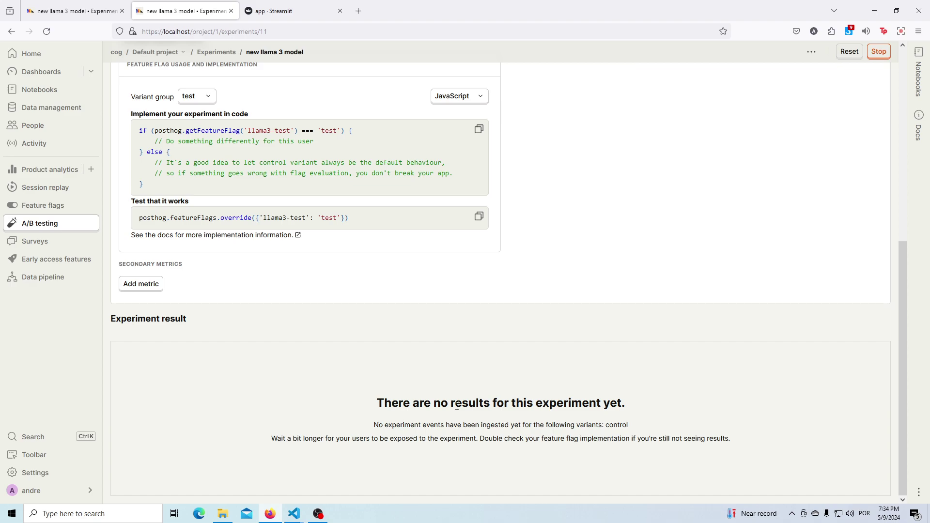
pyautogui.moveTo(560, 425); pyautogui.dragTo(632, 428)
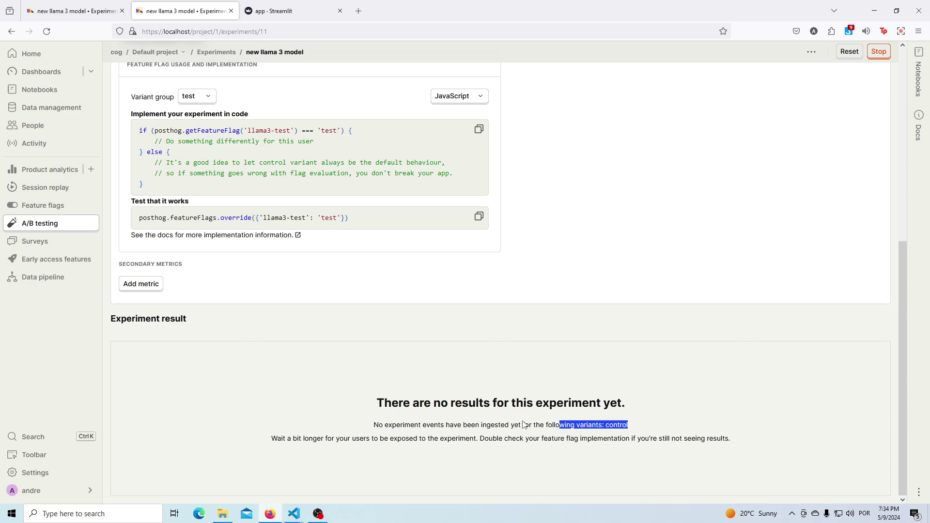
# - Stop the running "new llama 3 model" experiment and look over its details
pyautogui.scroll(5, 524, 424)
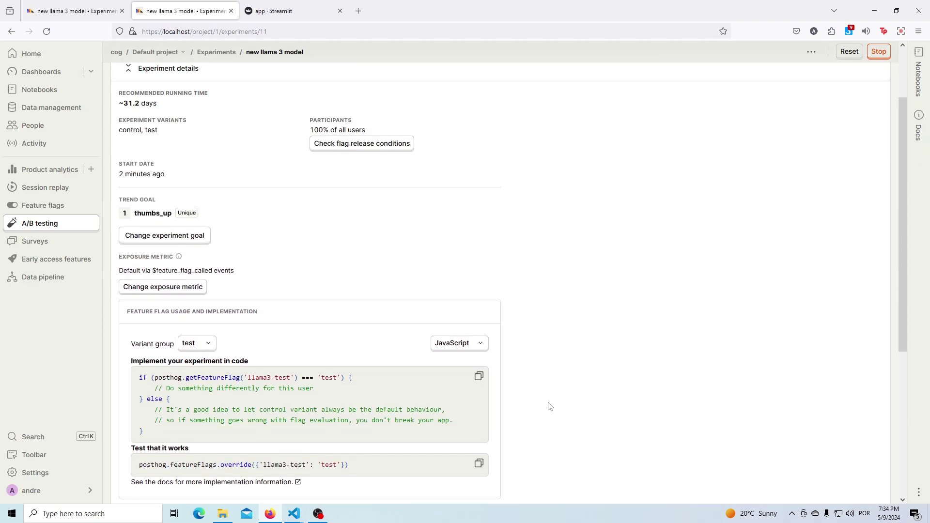
pyautogui.click(879, 51)
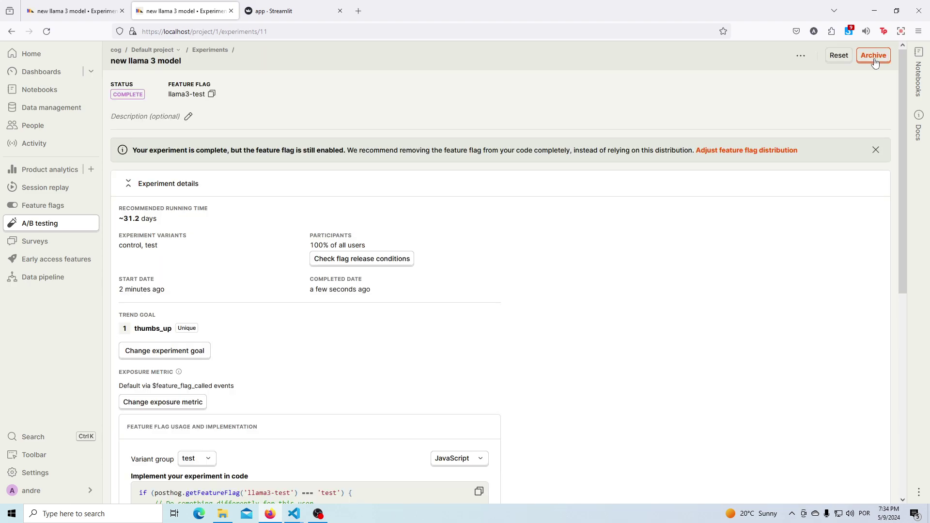
pyautogui.scroll(-1, 472, 311)
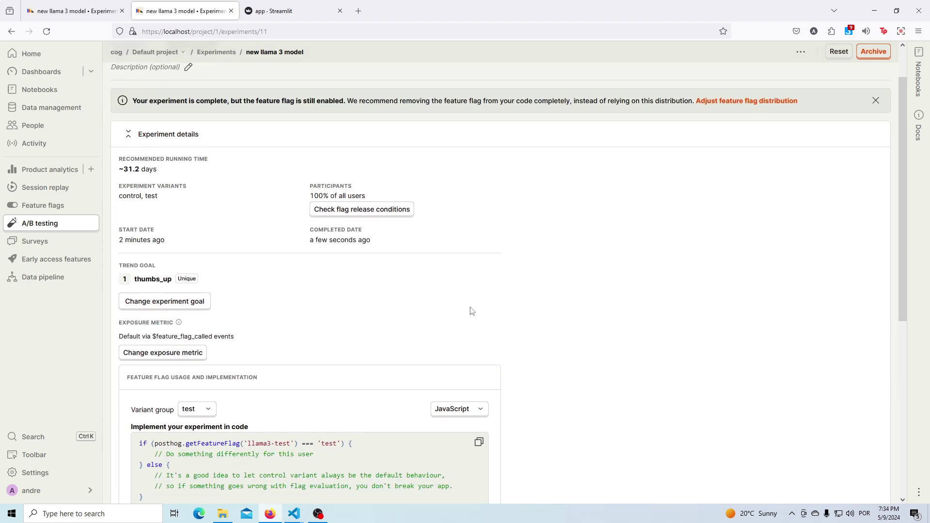